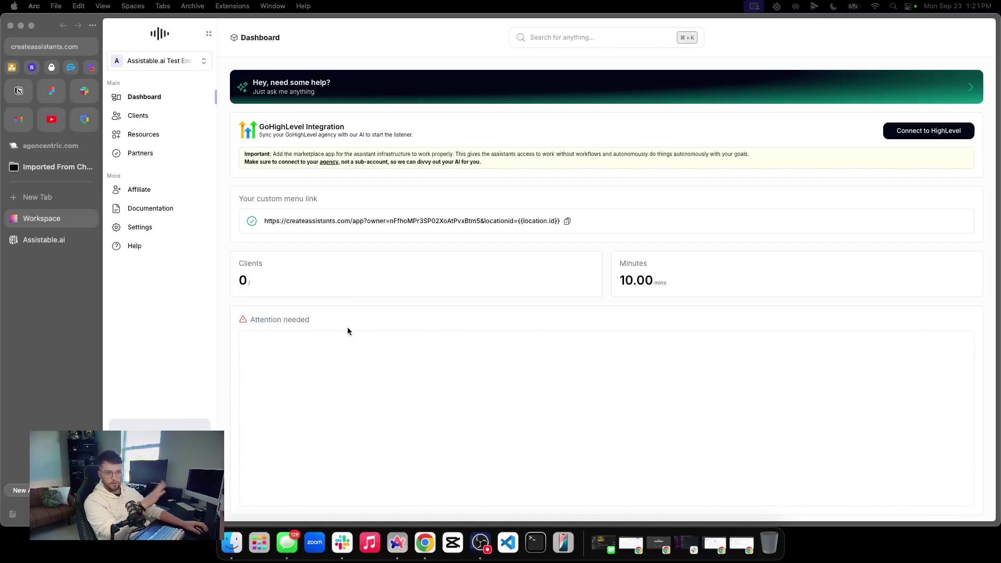
Step: Check the agency's installed marketplace apps in HighLevel against the assistant workspace dashboard
click(61, 241)
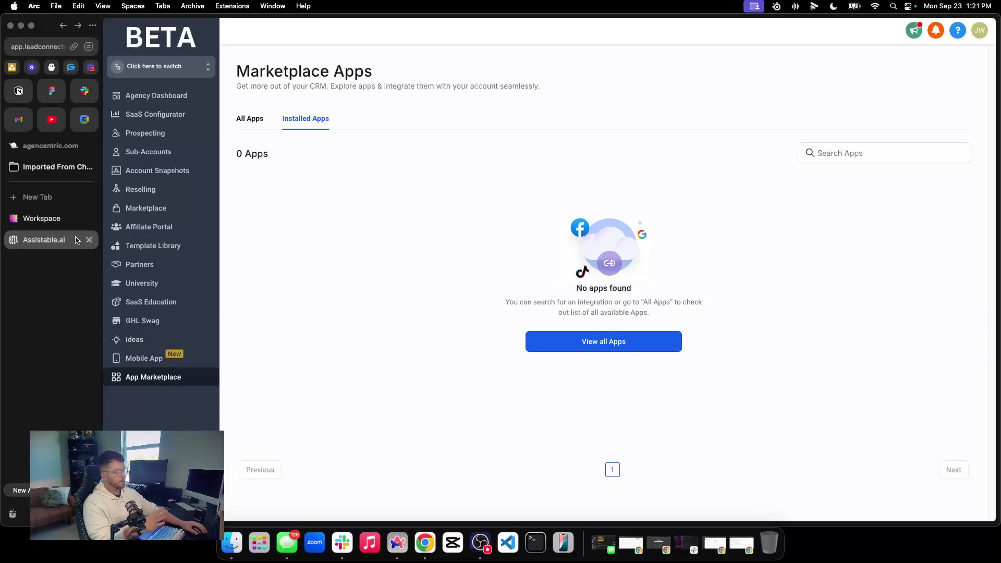
click(32, 220)
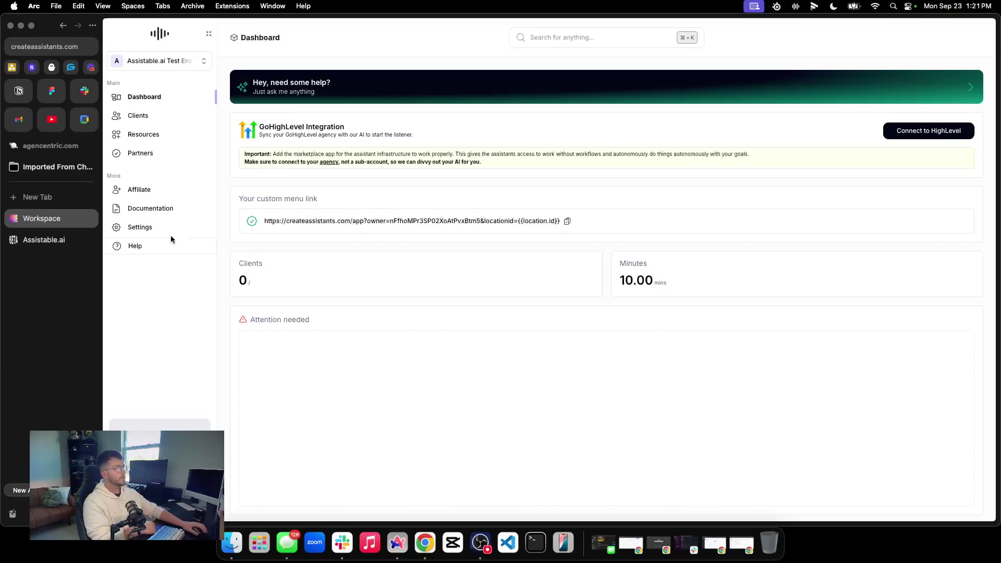
click(57, 240)
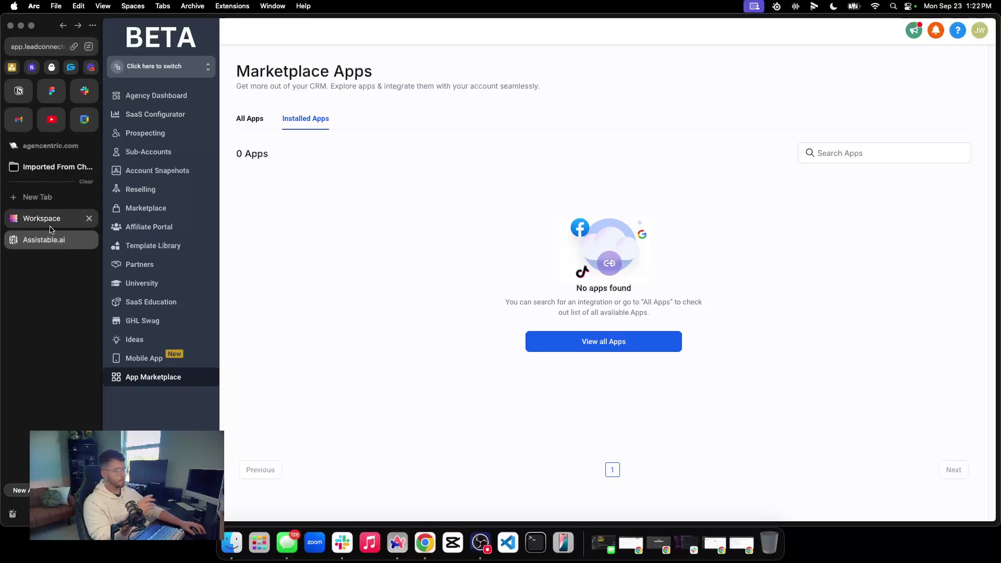
click(50, 227)
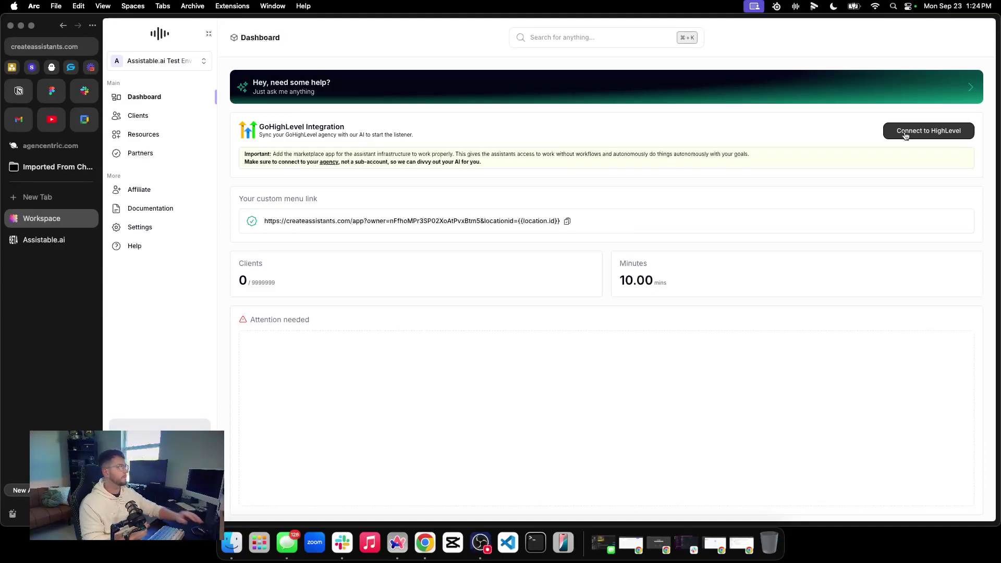
Step: Start the HighLevel connection and acknowledge connecting the agency, allowing access to all sub-accounts, and enabling future installation
click(901, 137)
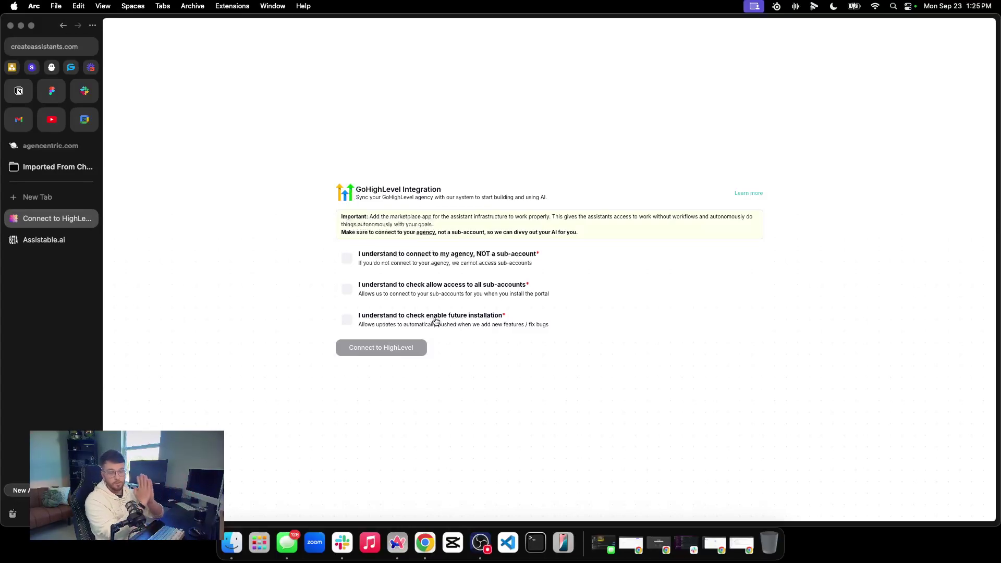
click(425, 254)
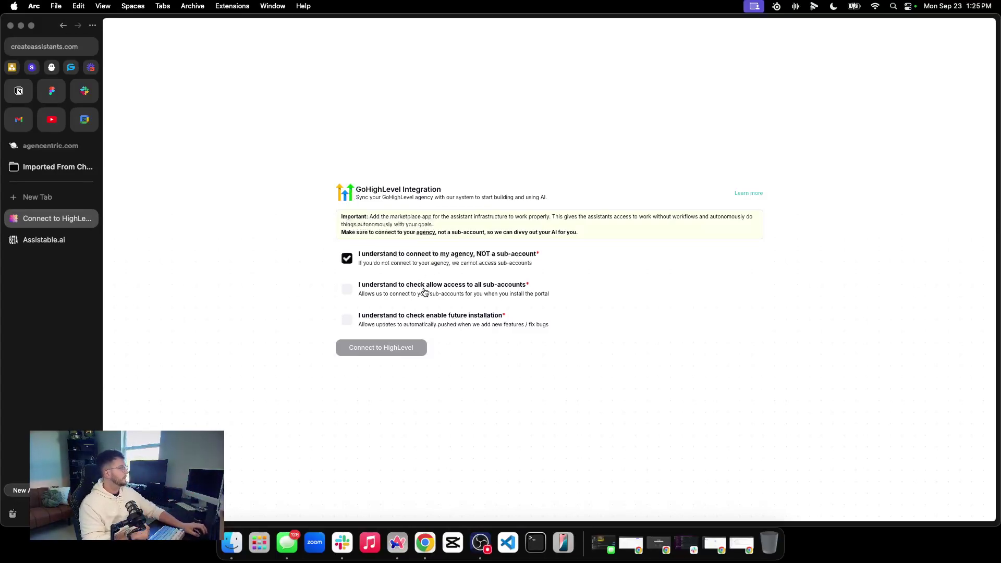
click(424, 290)
click(425, 318)
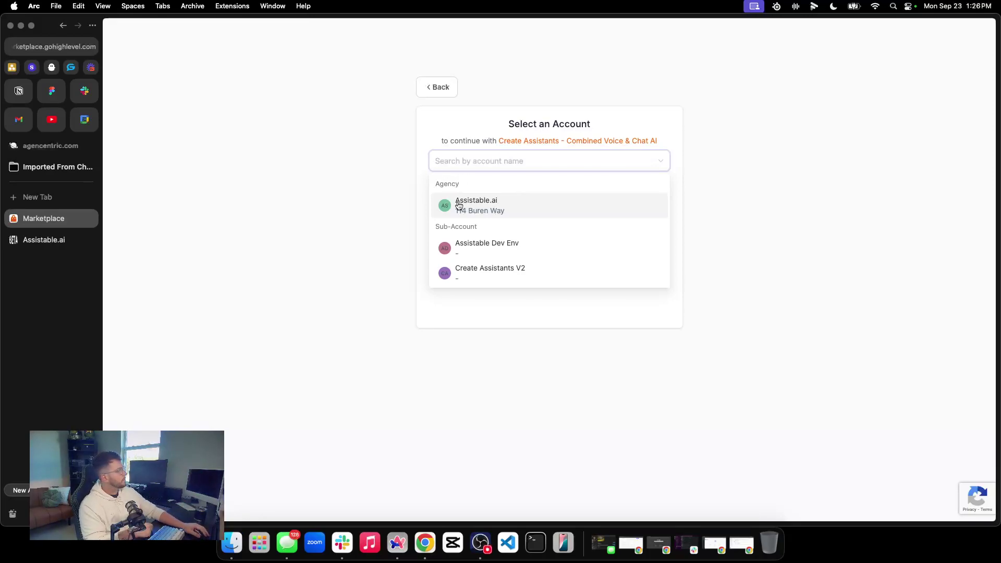
Step: Authorize the app for the Assistable.ai agency with access to all sub-accounts and automatic future installation enabled
click(458, 204)
click(446, 126)
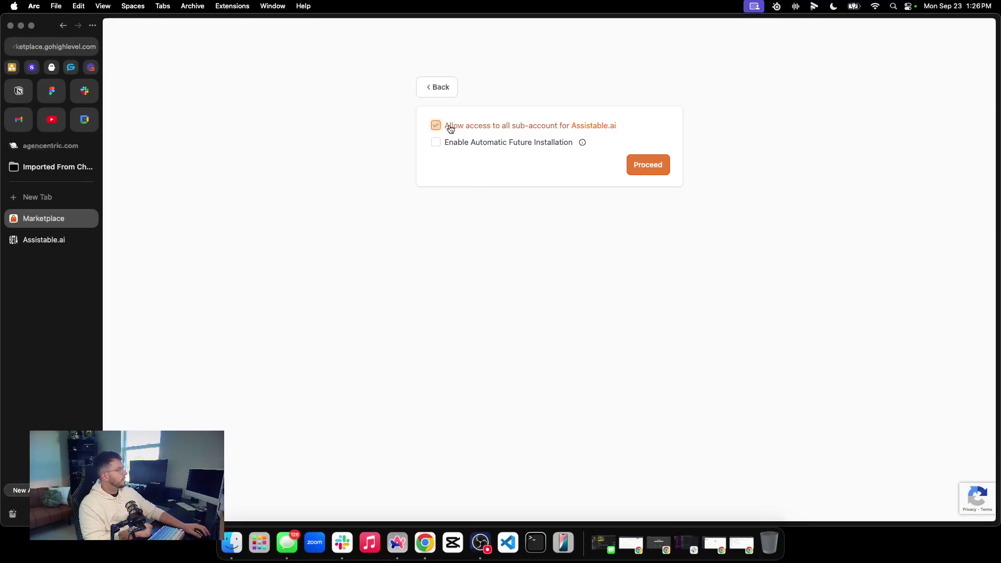
click(463, 143)
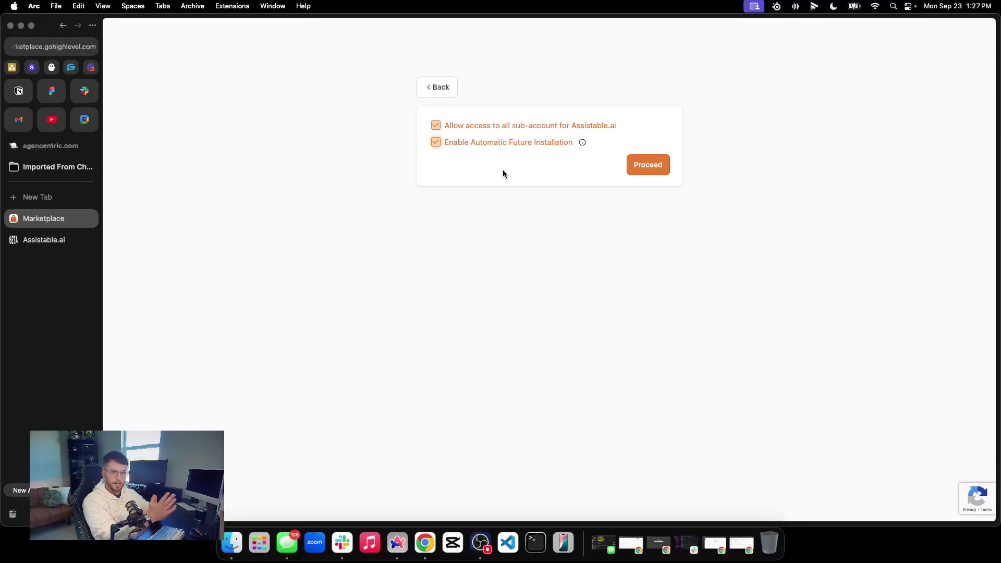
click(646, 168)
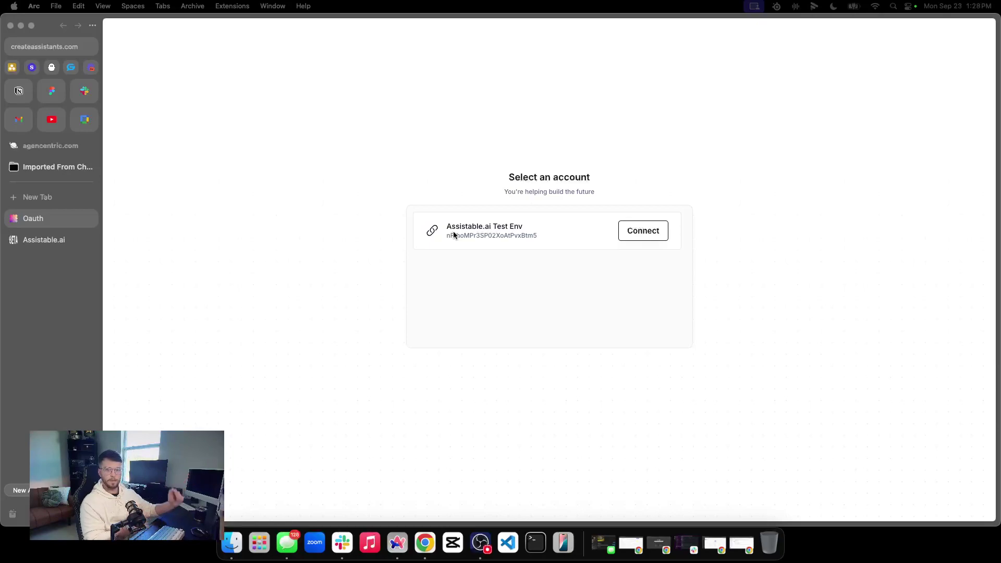
Step: Connect the authorized HighLevel agency to the Assistable.ai Test Env account
click(527, 232)
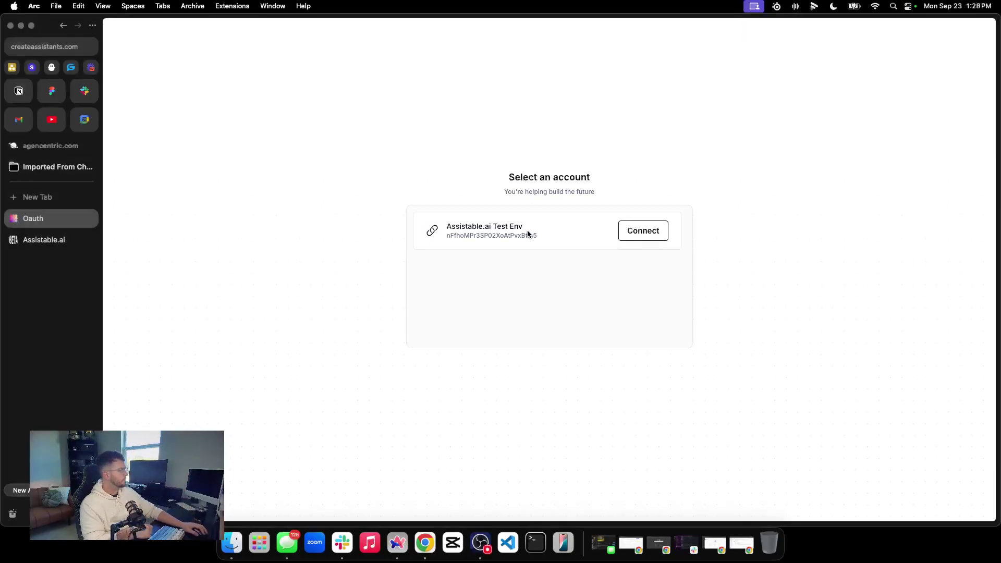
triple_click(503, 225)
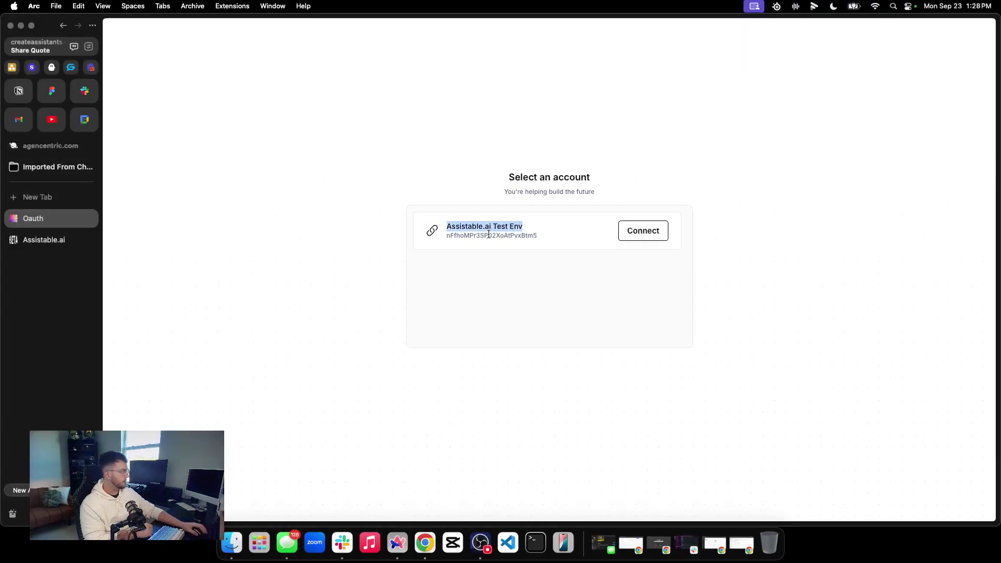
click(588, 236)
click(640, 233)
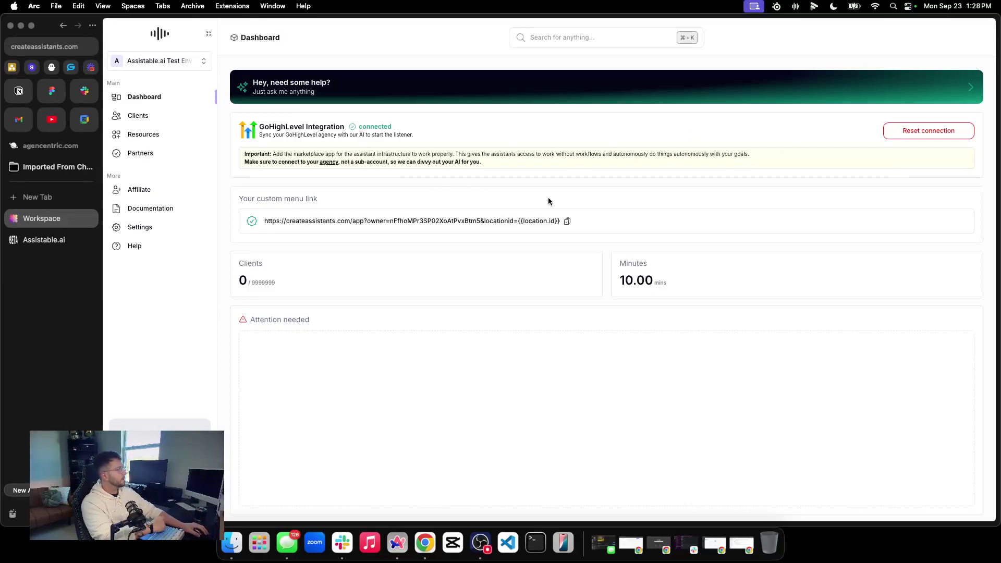
Step: Copy the full custom menu link URL from the workspace dashboard
triple_click(359, 222)
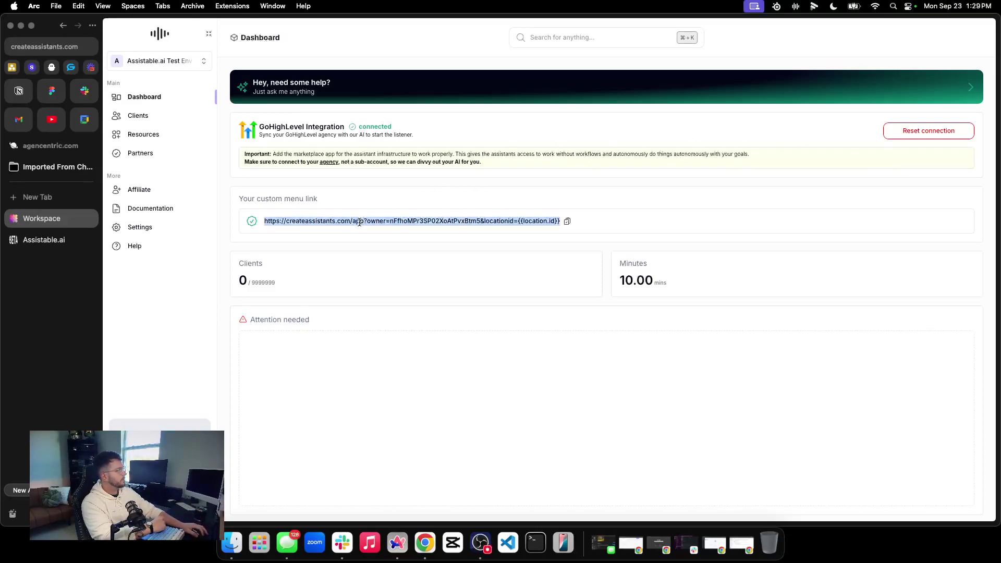
right_click(437, 223)
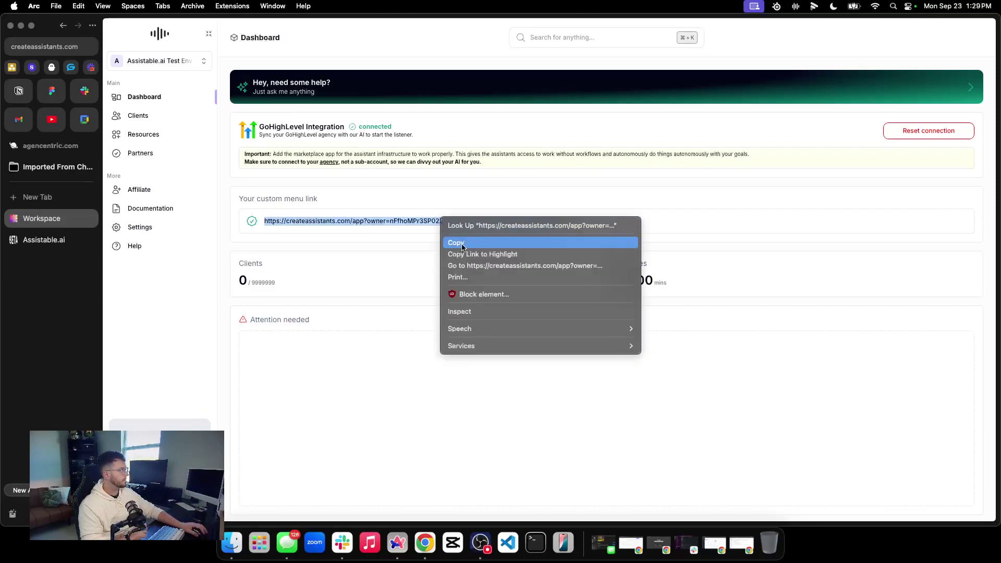
click(452, 242)
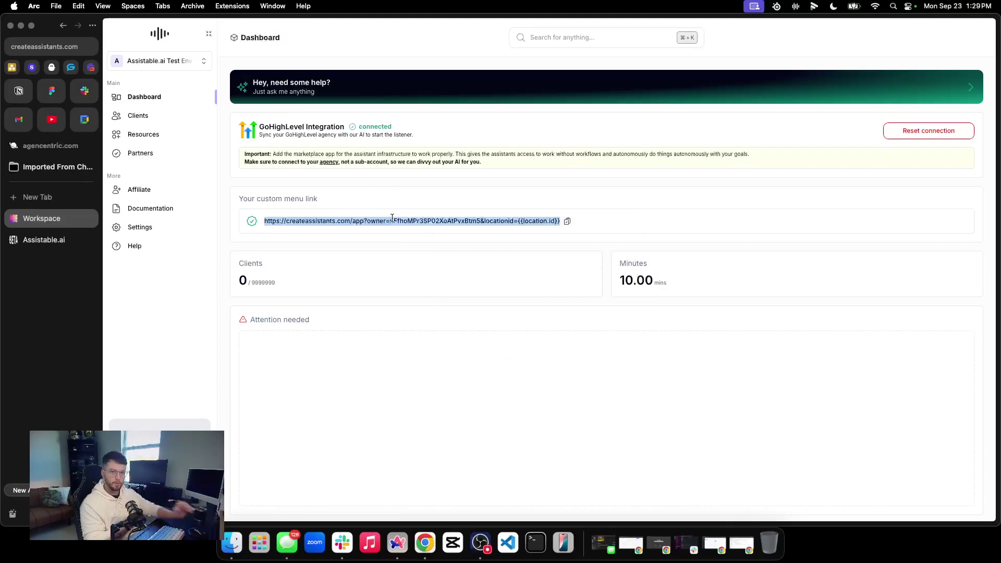
Step: Switch to the HighLevel agency account, refresh the app marketplace, and check its installed apps
click(37, 241)
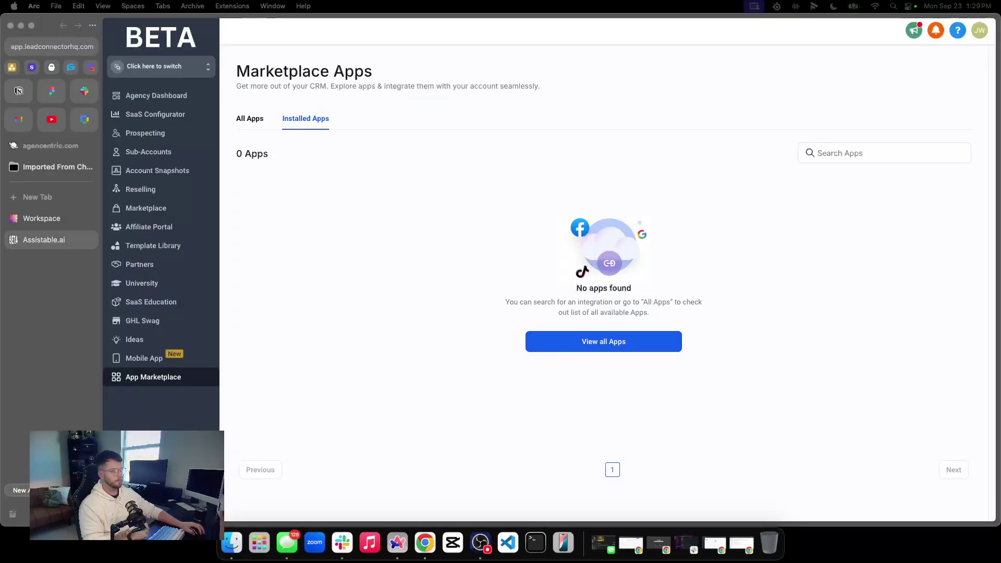
drag(103, 83, 127, 47)
click(116, 26)
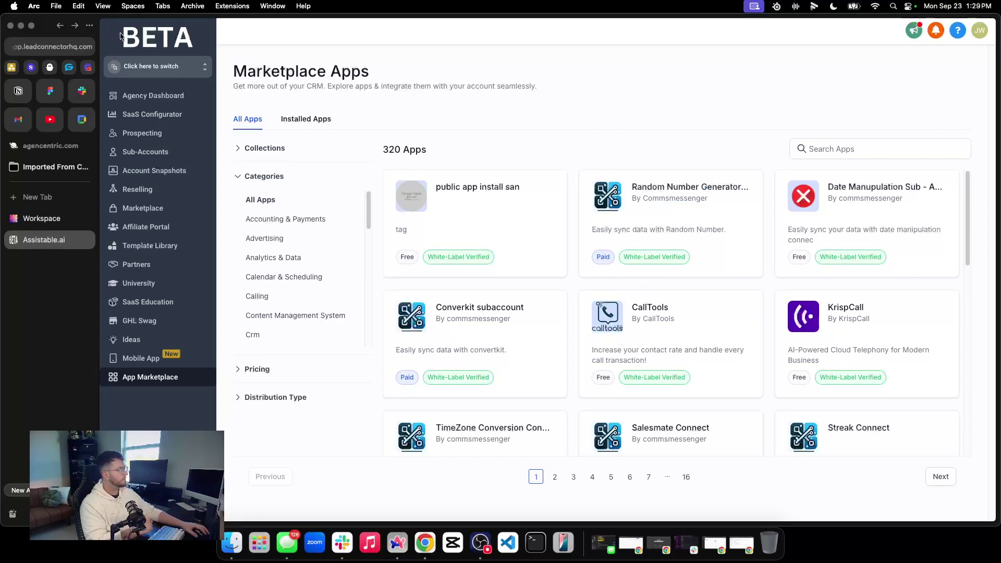
click(298, 120)
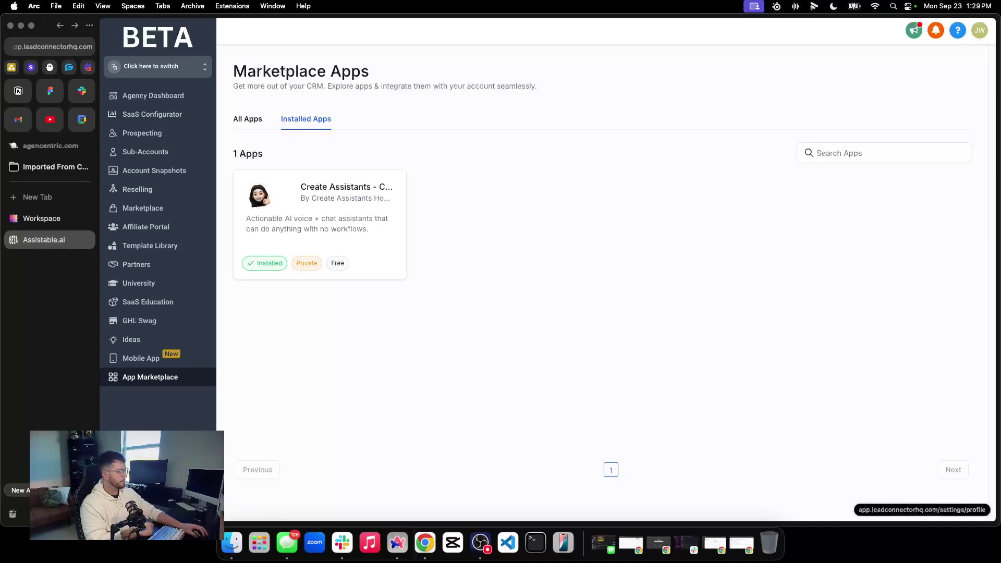
Step: Start a new custom menu link in the agency settings and give it the robot icon
click(136, 496)
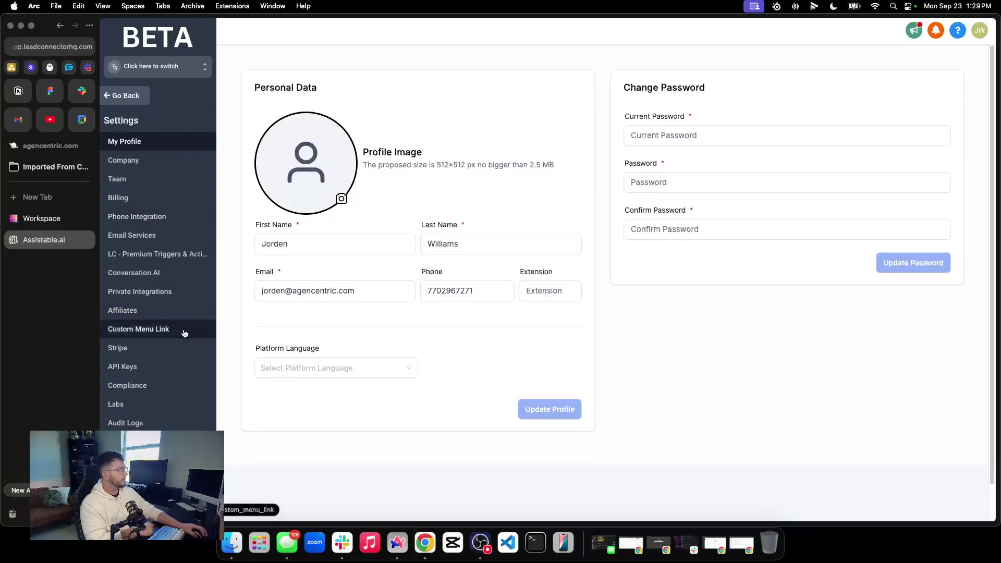
click(153, 330)
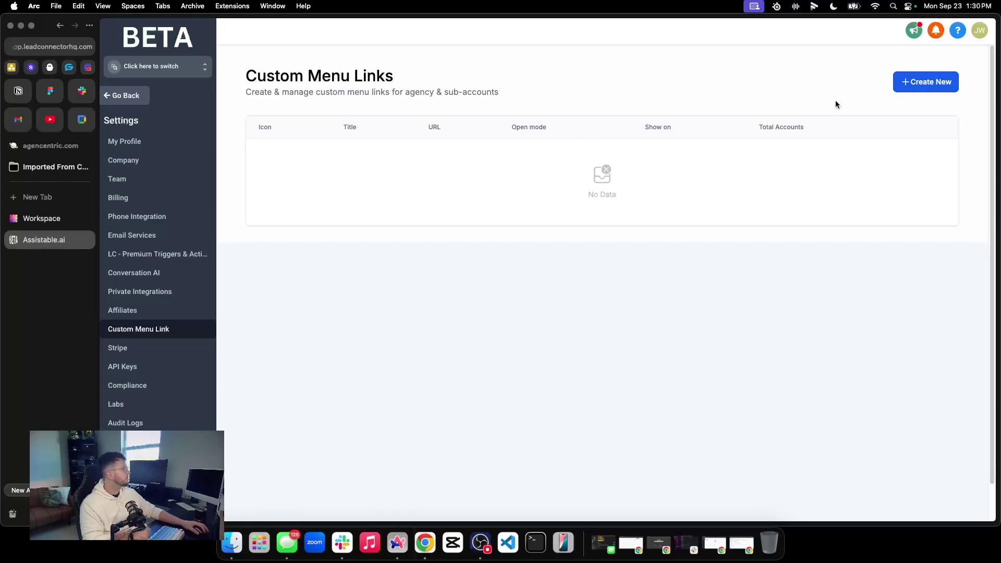
click(911, 84)
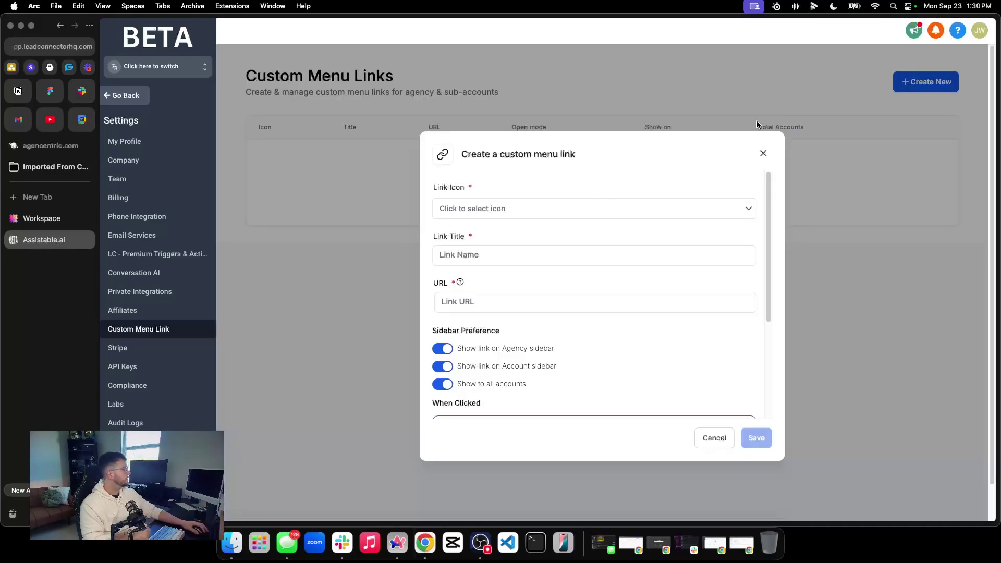
click(546, 207)
text(robot)
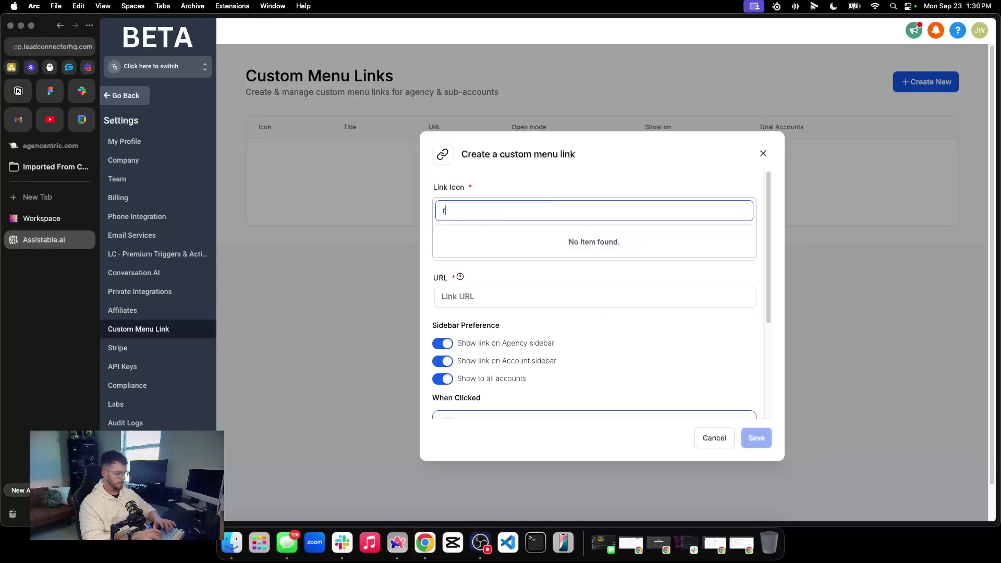
click(573, 234)
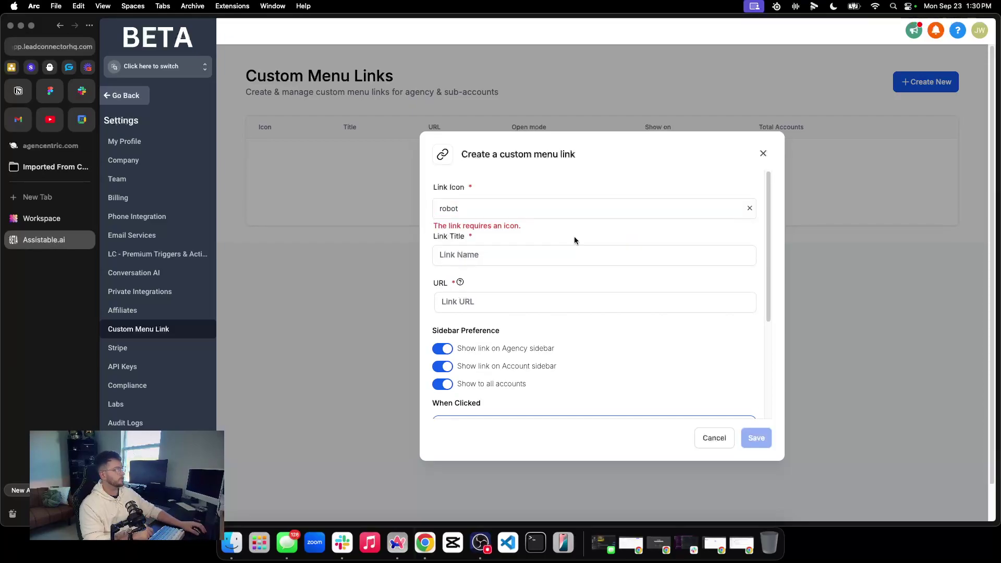
Step: Enter "RocketLeague AI" as the custom menu link's title
click(496, 247)
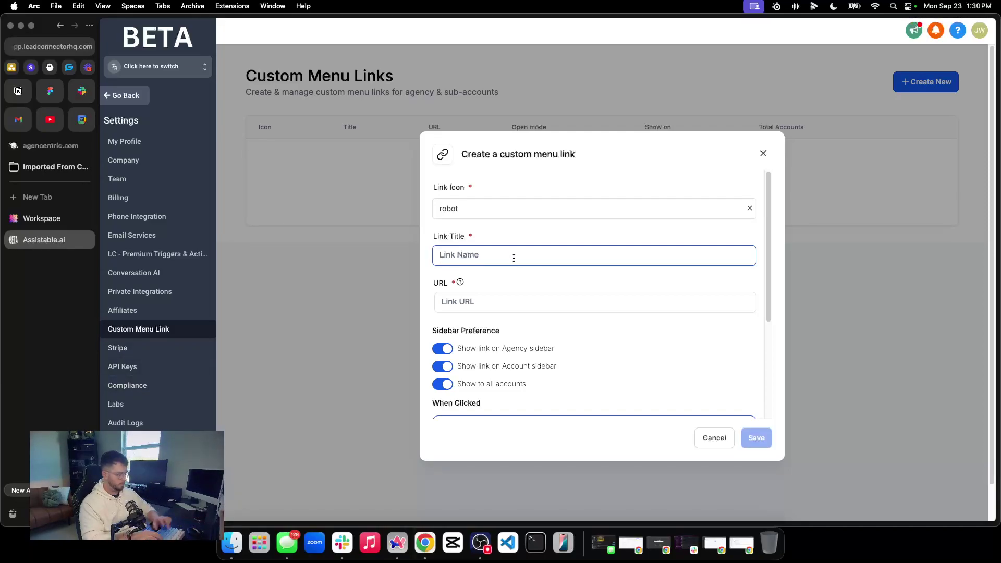
text(RocketLea)
text(g)
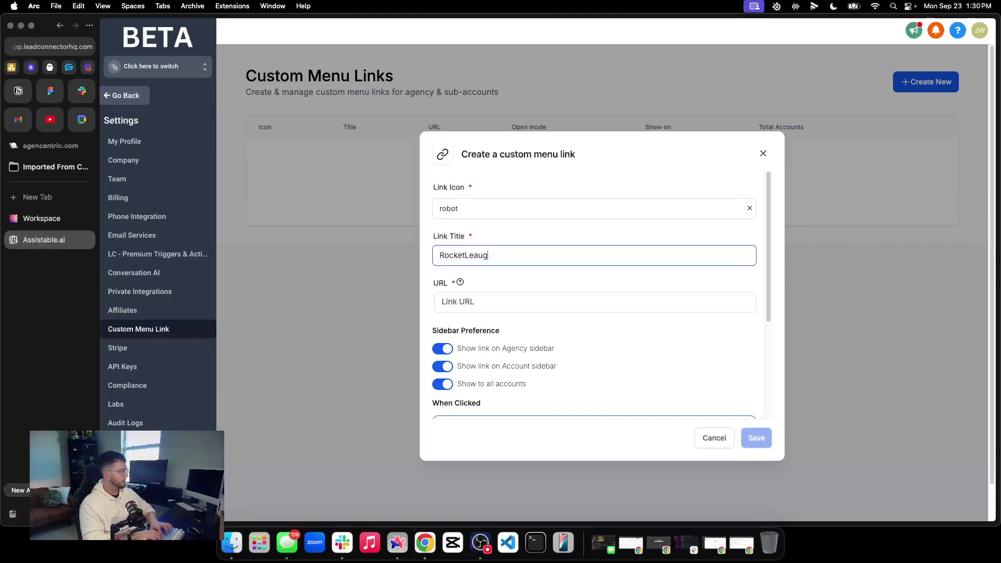
text(ue AI)
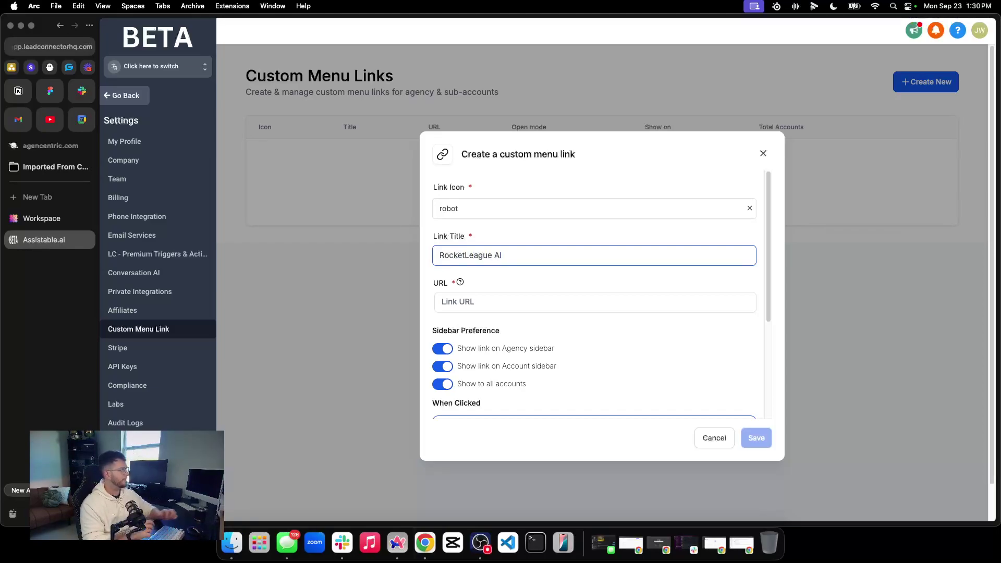
Step: Set the link title to "Ai assistants" and paste the copied custom menu link as its URL
triple_click(547, 252)
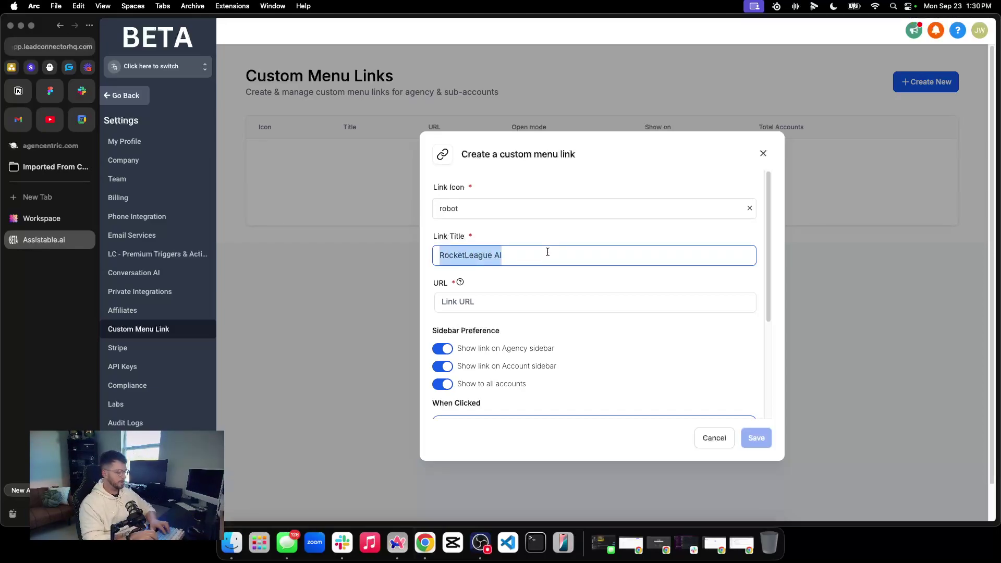
text(Ai assitn)
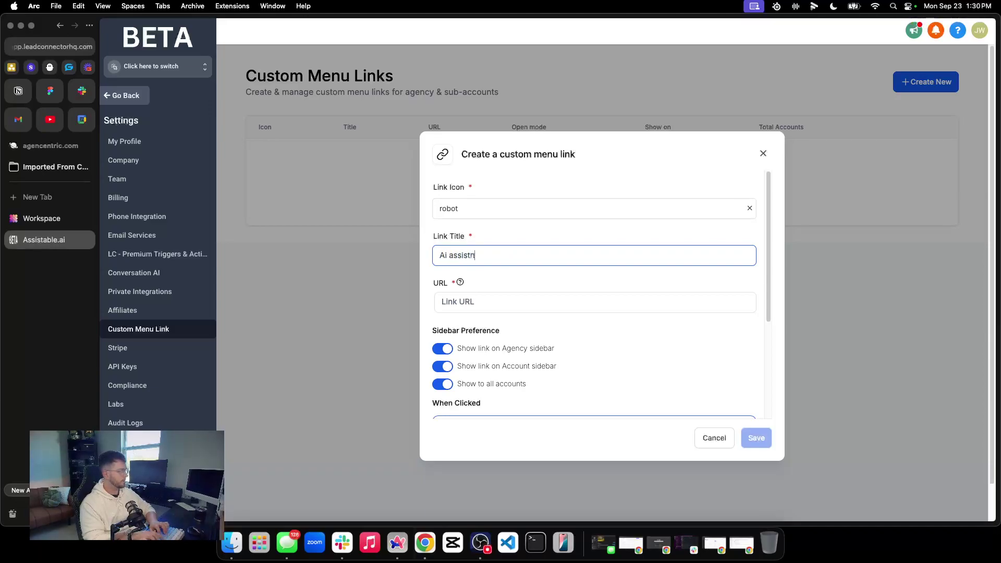
text(a)
key(BackSpace)
key(BackSpace)
text(ants)
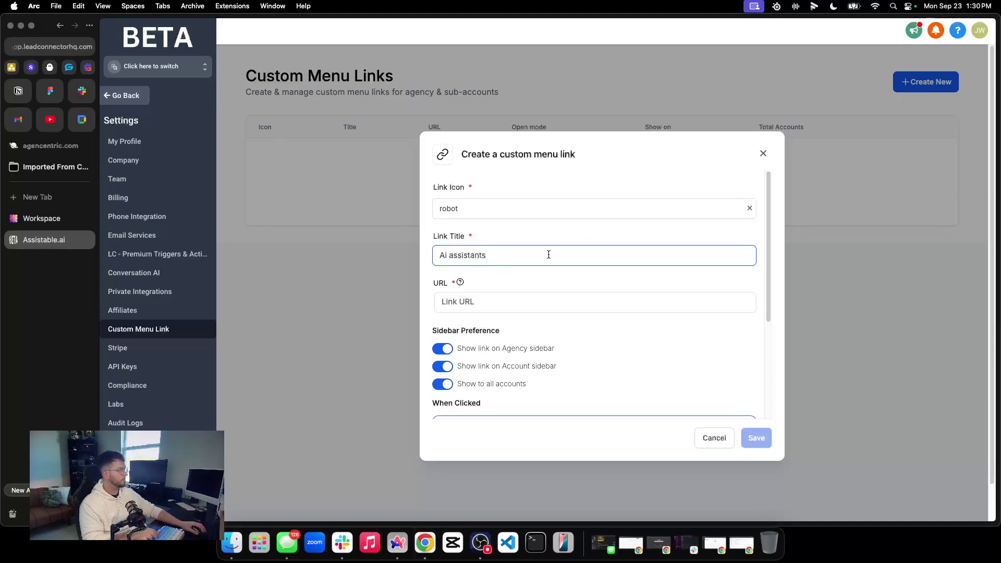
click(460, 302)
key(super+v)
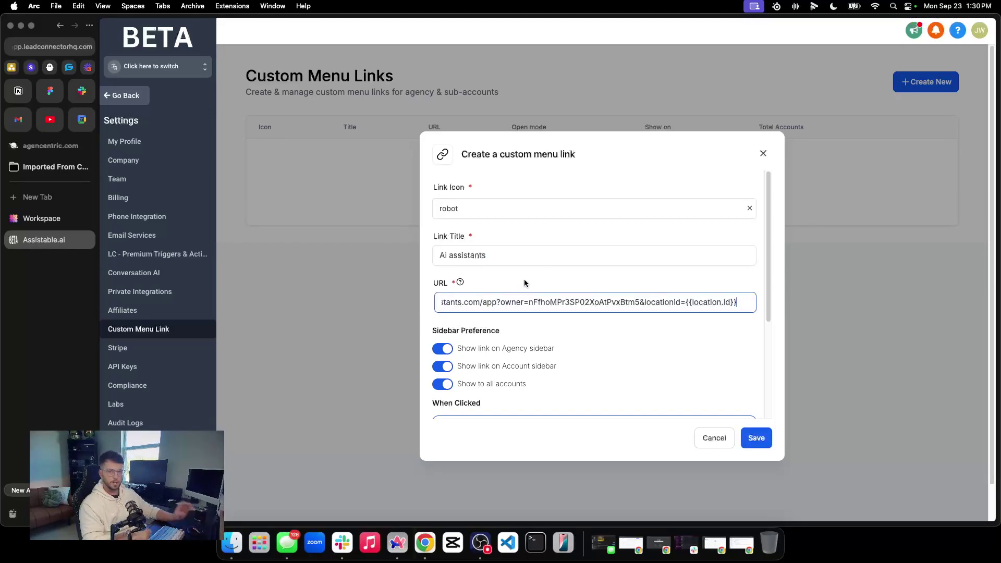
Step: Review the pasted URL, including its {{location.id}} parameter and the domain at its start
drag(685, 302, 745, 301)
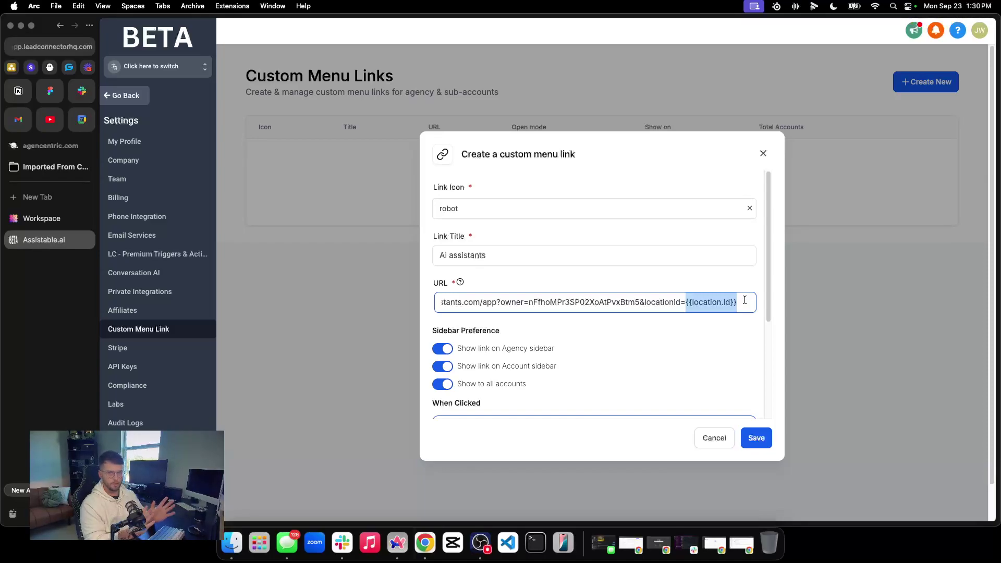
click(663, 286)
click(557, 303)
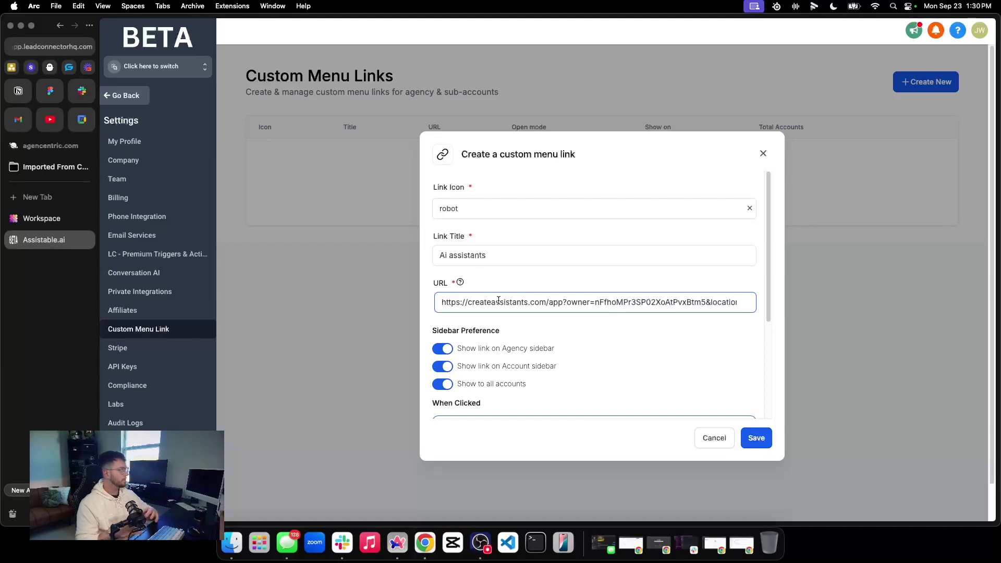
click(531, 287)
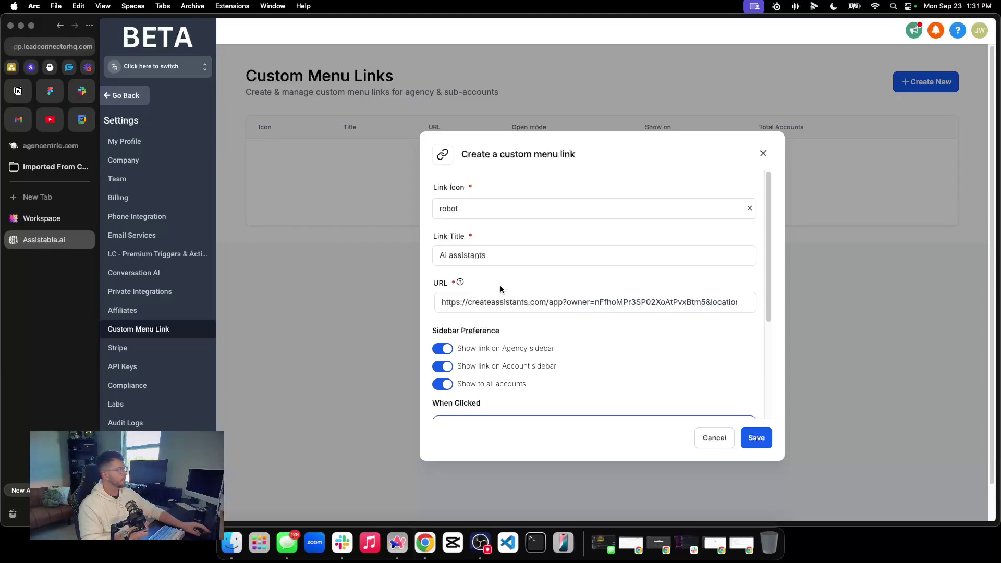
click(504, 302)
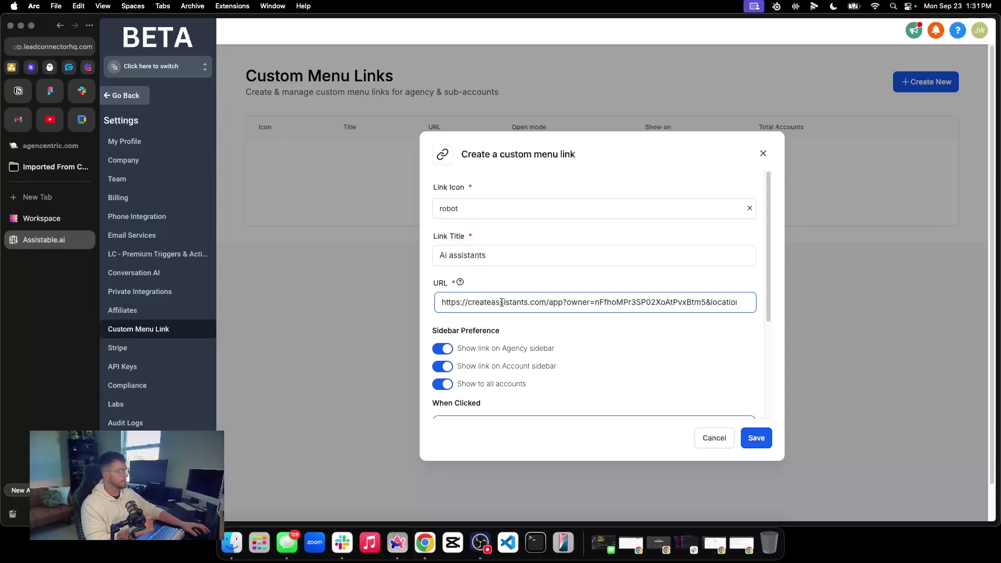
Step: Hide the custom menu link from the agency sidebar and review the account sidebar and all-accounts preferences
scroll(503, 311, down, 2)
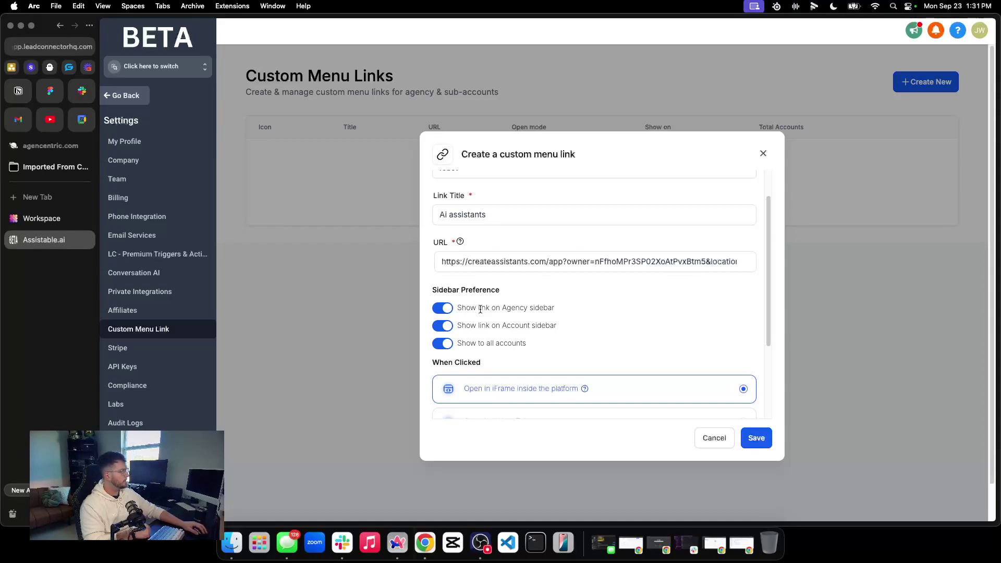
click(451, 311)
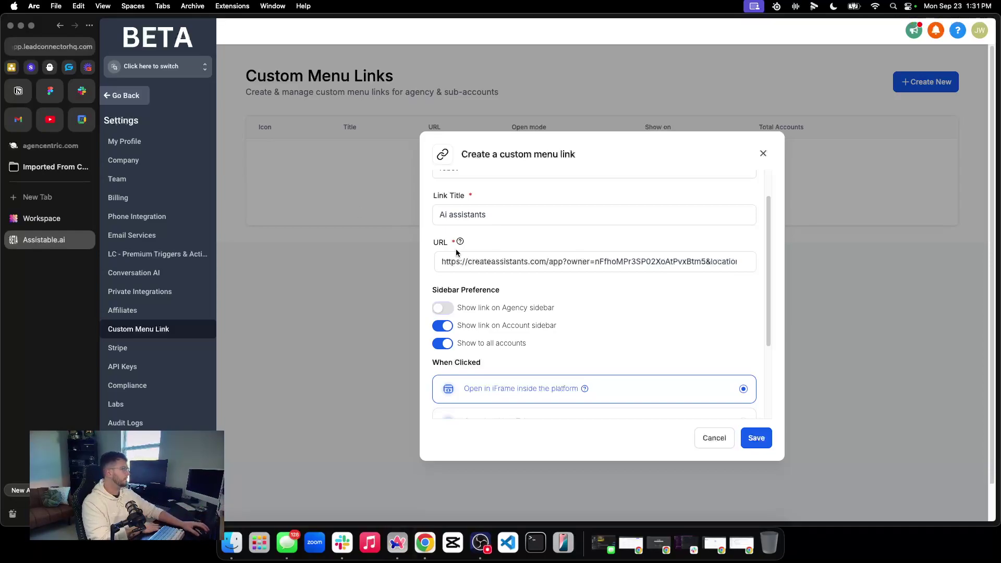
drag(469, 306, 565, 316)
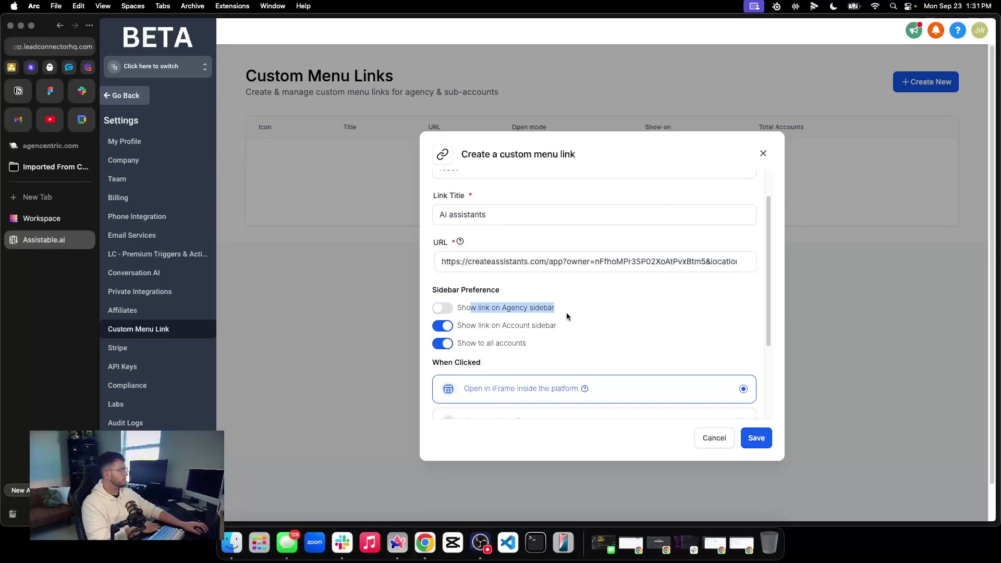
triple_click(467, 308)
triple_click(523, 310)
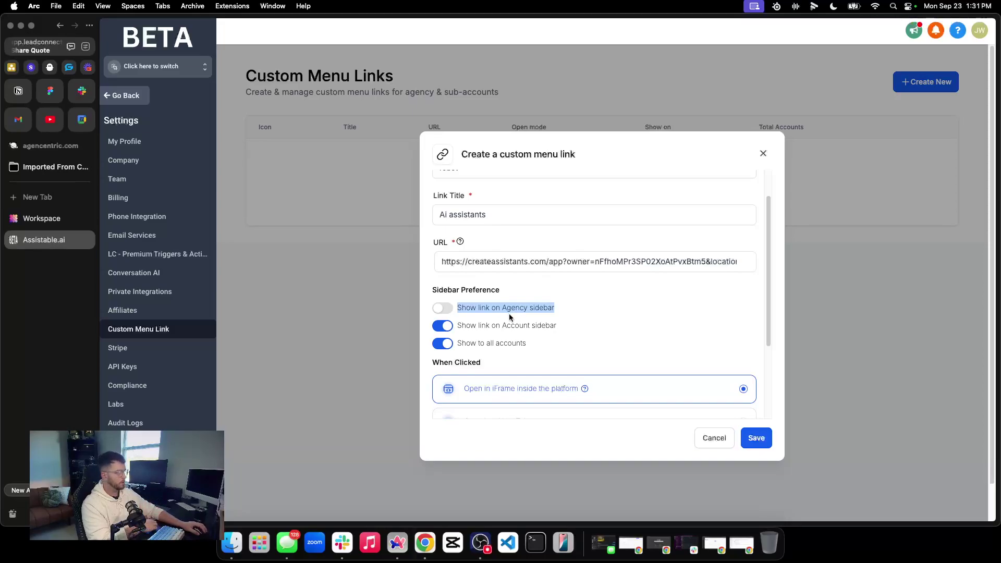
triple_click(489, 325)
scroll(490, 323, down, 3)
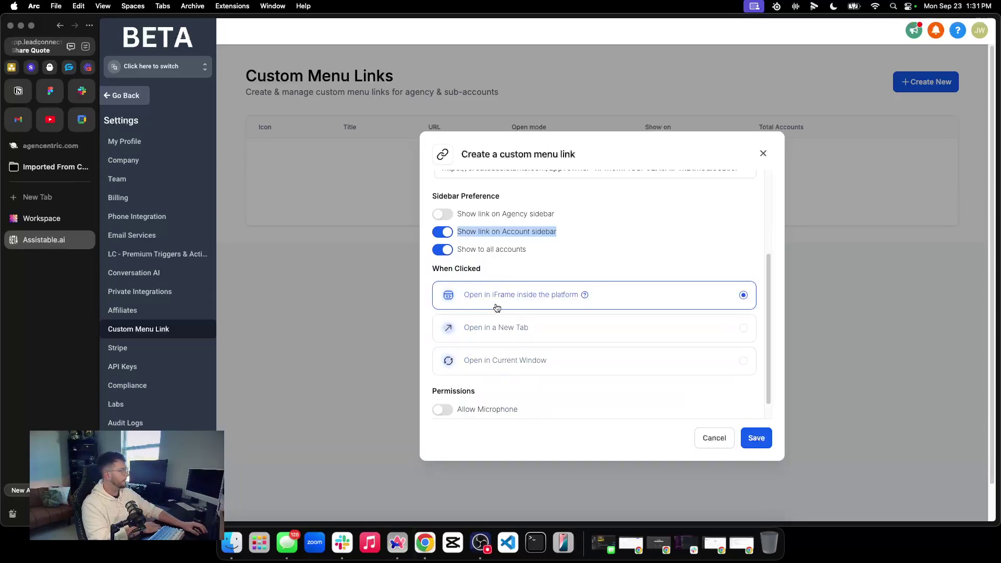
triple_click(477, 230)
triple_click(488, 251)
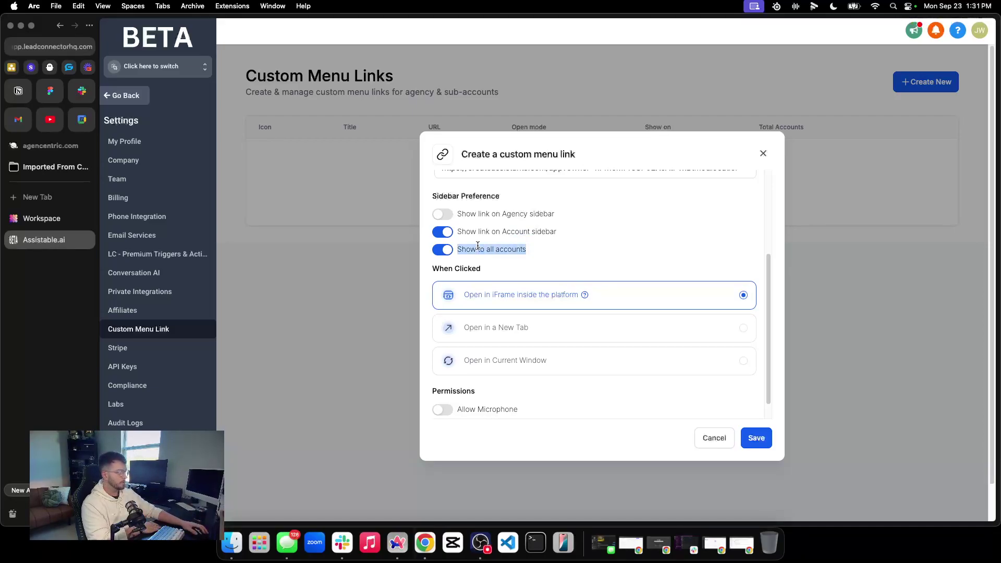
Step: Stop showing the link to all accounts and limit it to the Create Assistants V2 sub-account
click(441, 250)
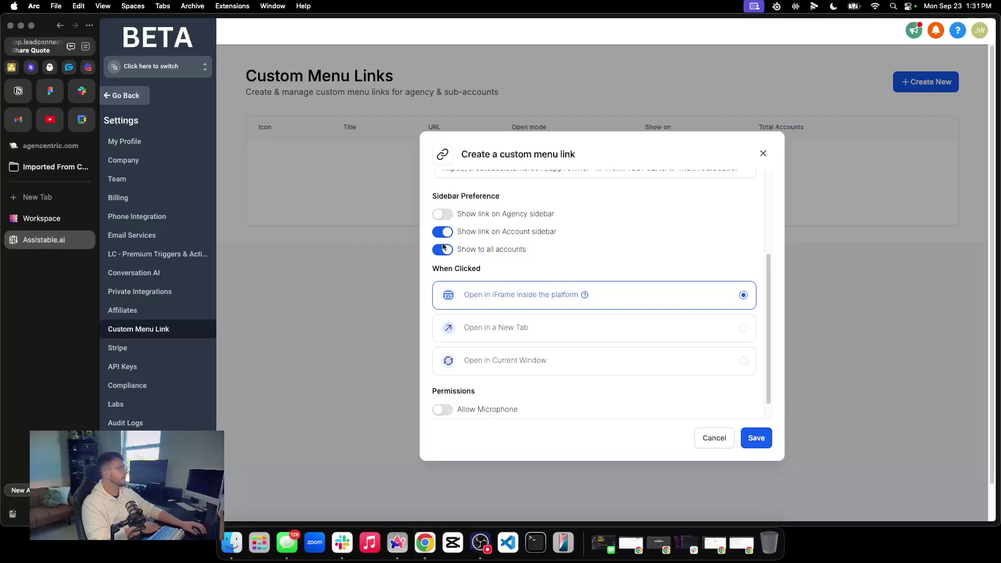
click(441, 250)
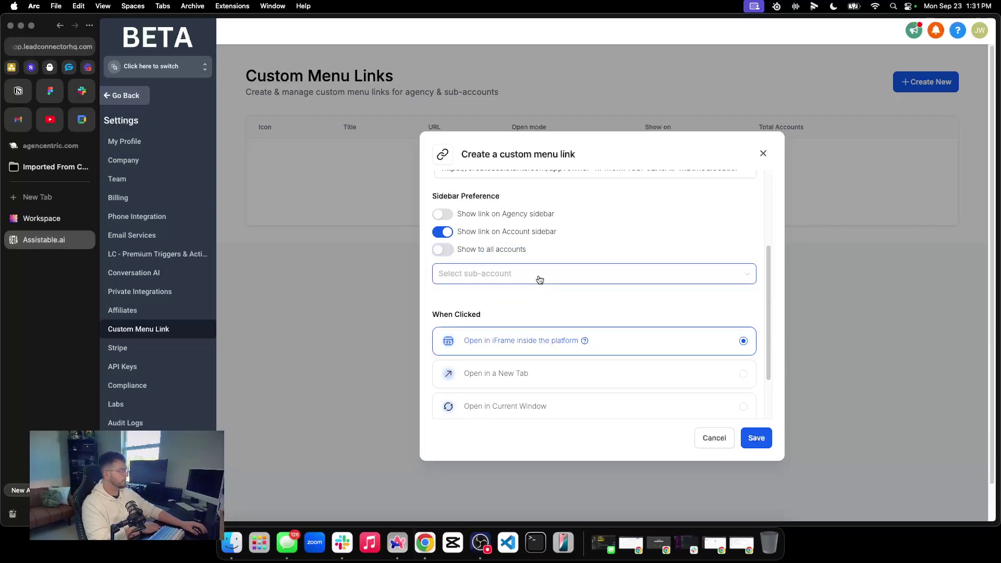
click(484, 274)
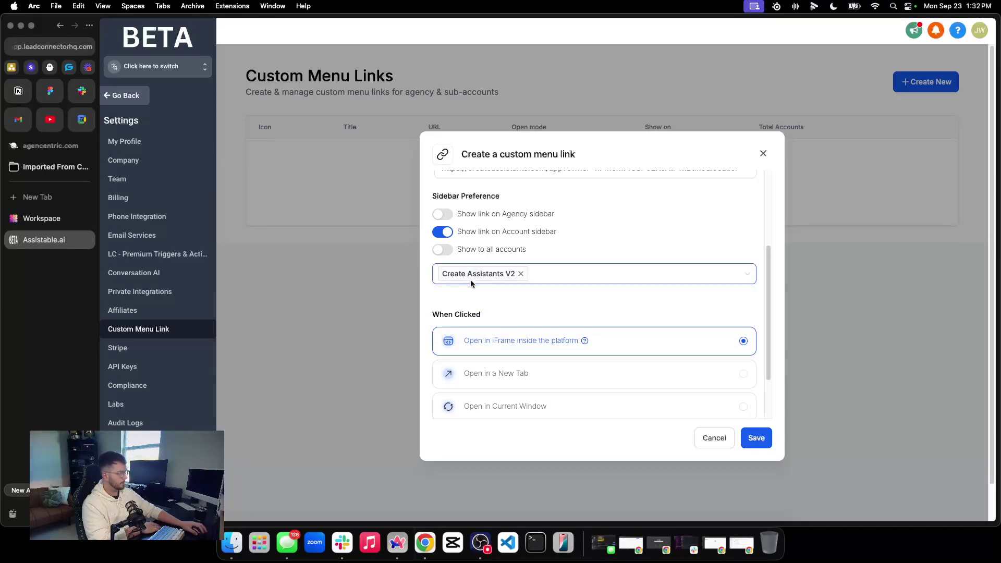
Step: Allow microphone and camera permissions for the custom menu link
scroll(572, 280, down, 3)
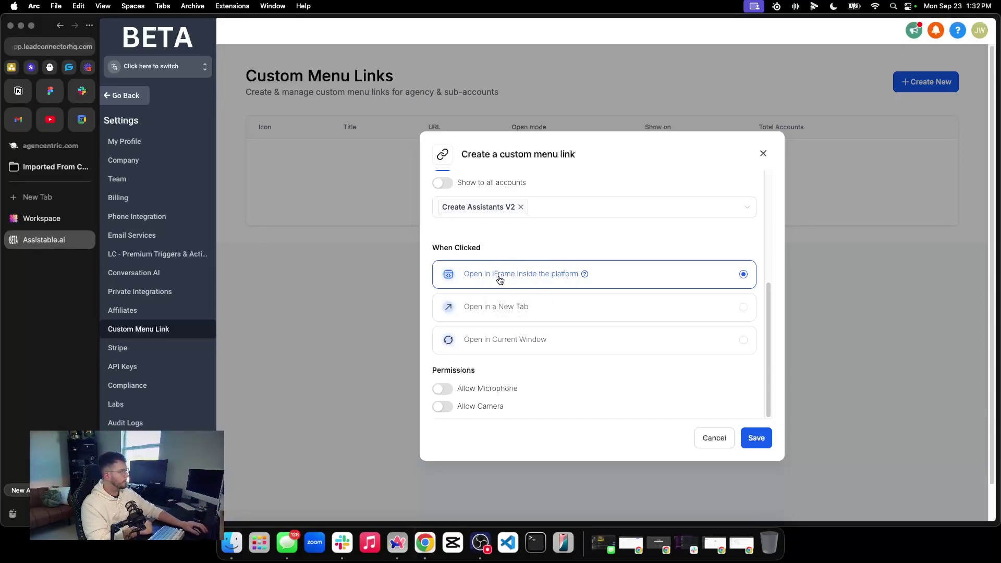
scroll(536, 251, down, 2)
scroll(484, 354, up, 1)
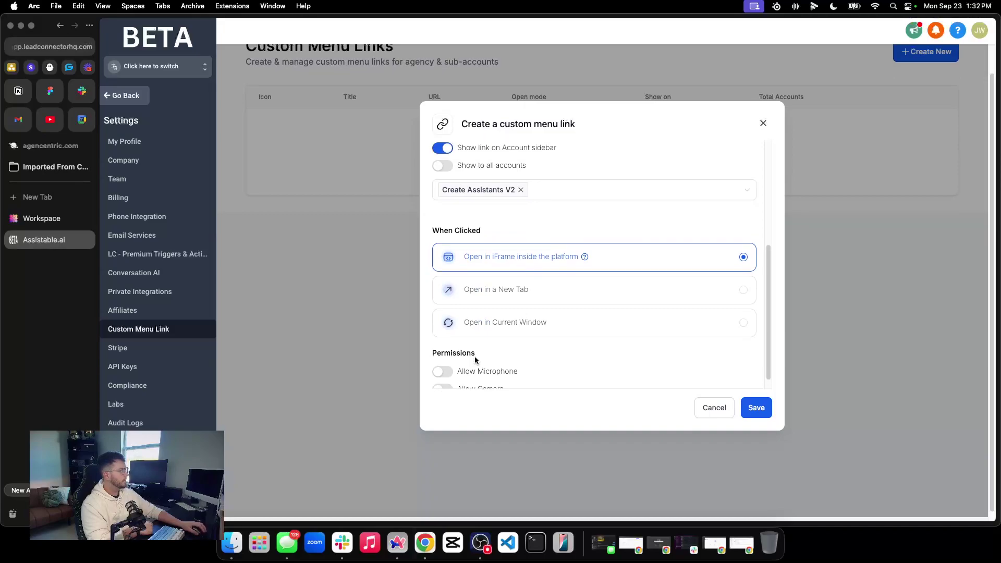
scroll(474, 355, down, 1)
click(442, 358)
click(443, 376)
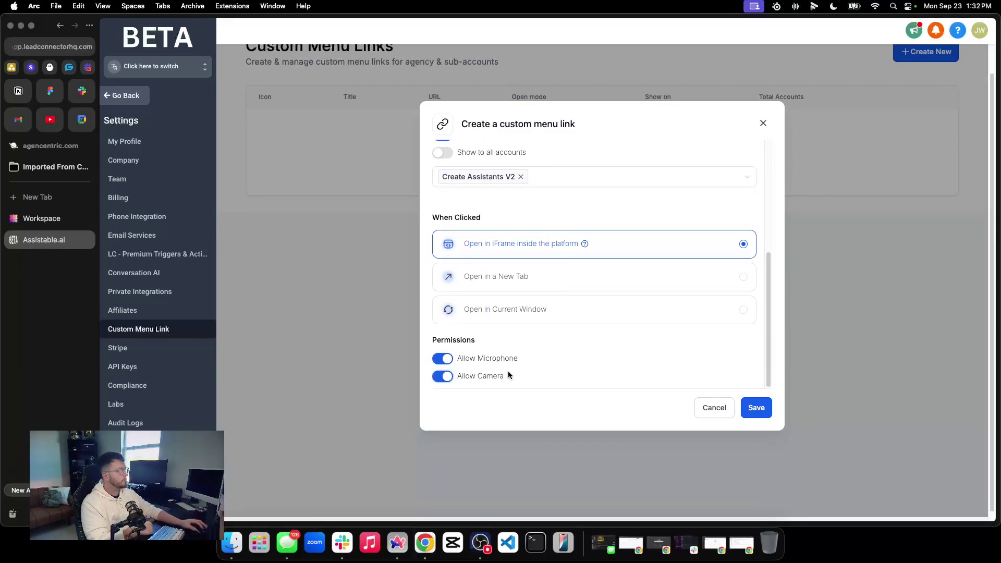
triple_click(492, 359)
triple_click(496, 371)
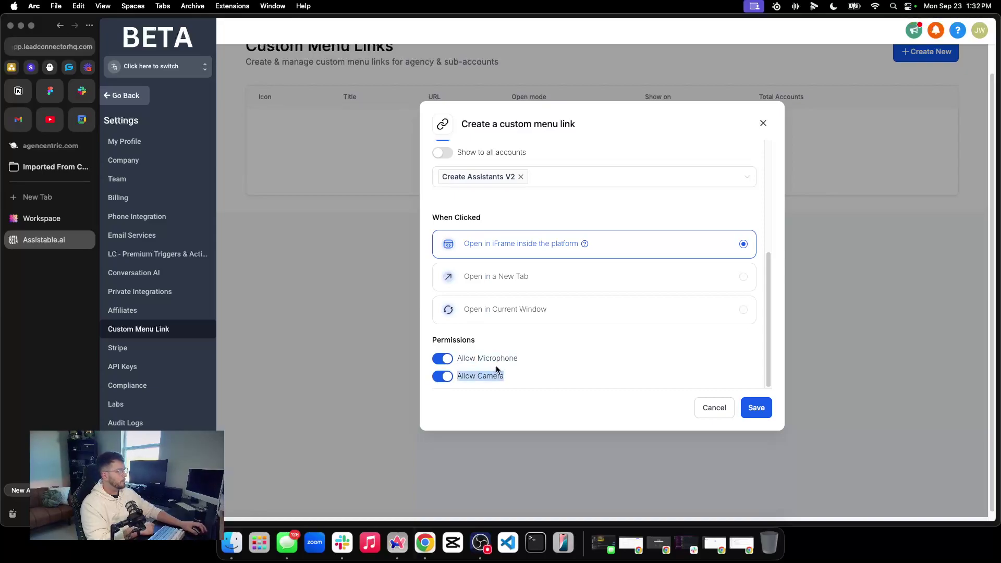
click(515, 361)
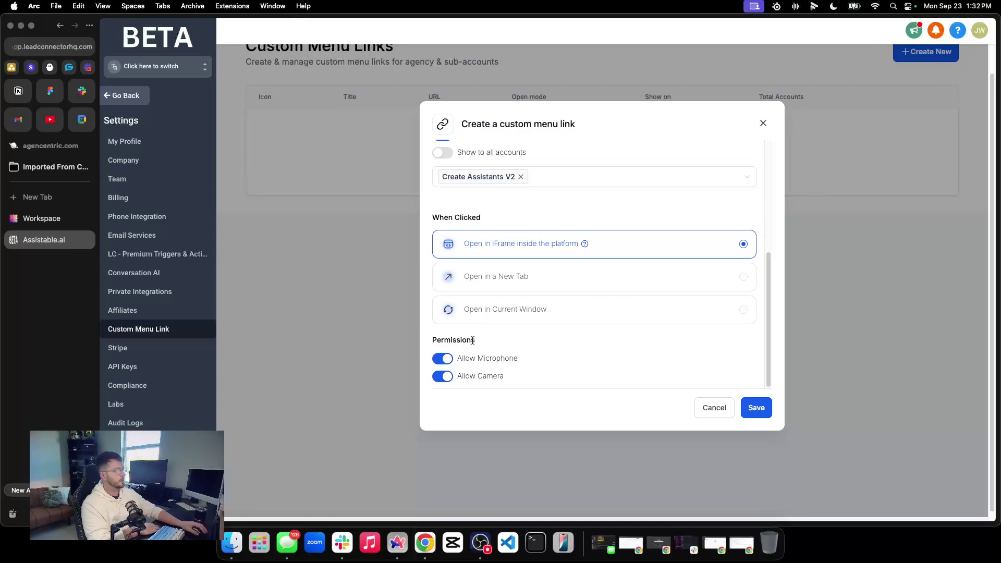
Step: Review the link's title, URL, sidebar and opening settings, and save the custom menu link
scroll(501, 343, up, 8)
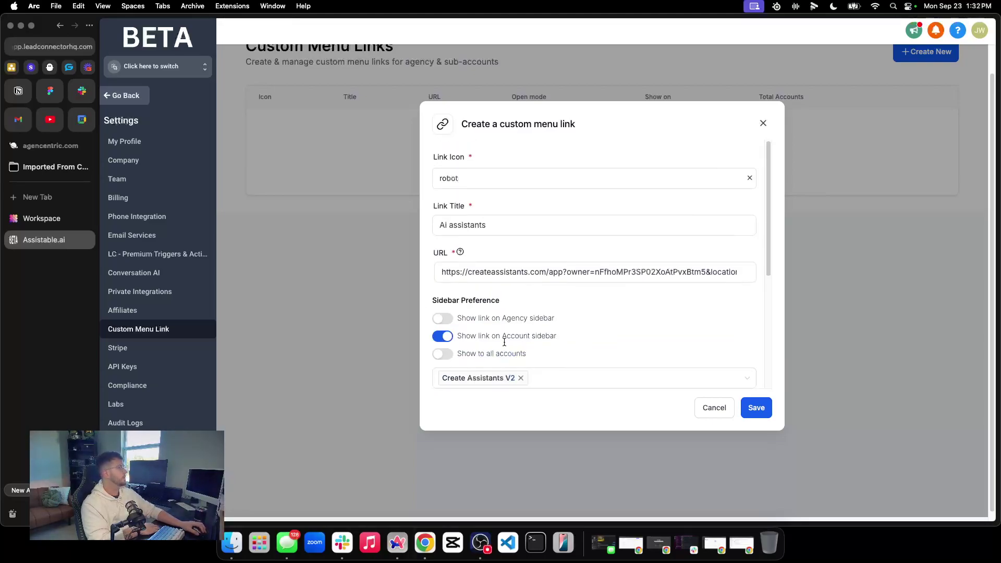
scroll(507, 340, down, 8)
scroll(520, 328, up, 8)
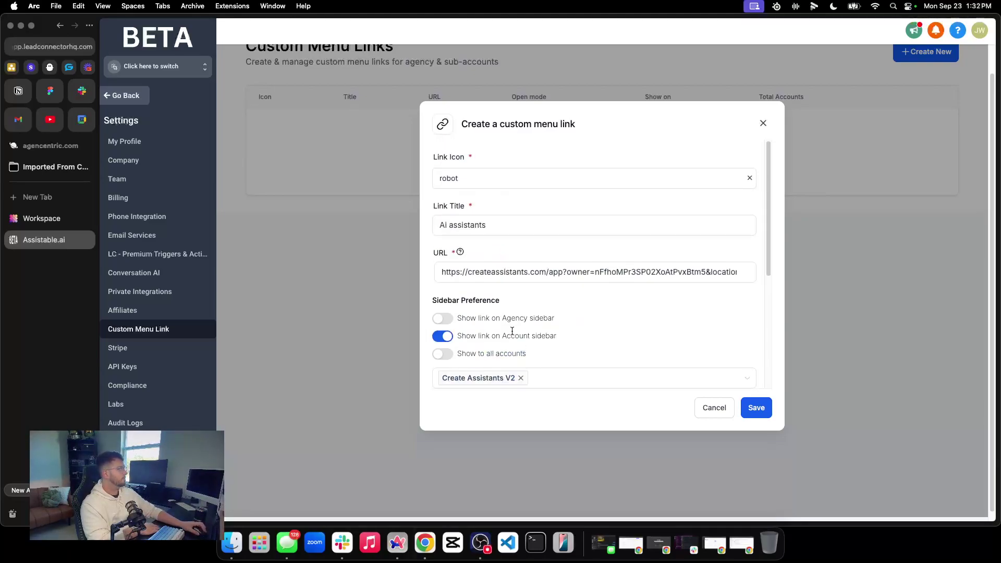
click(461, 225)
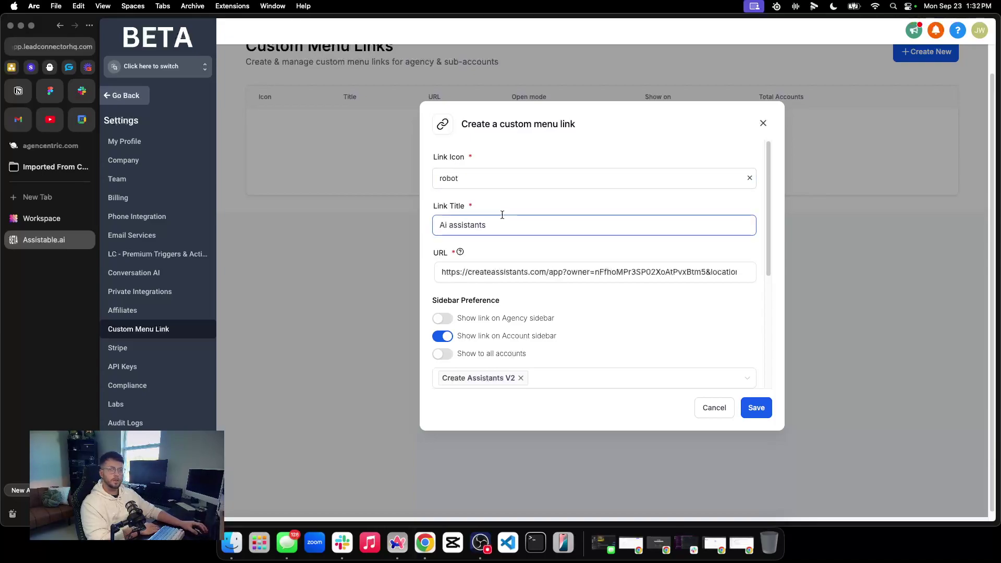
click(499, 272)
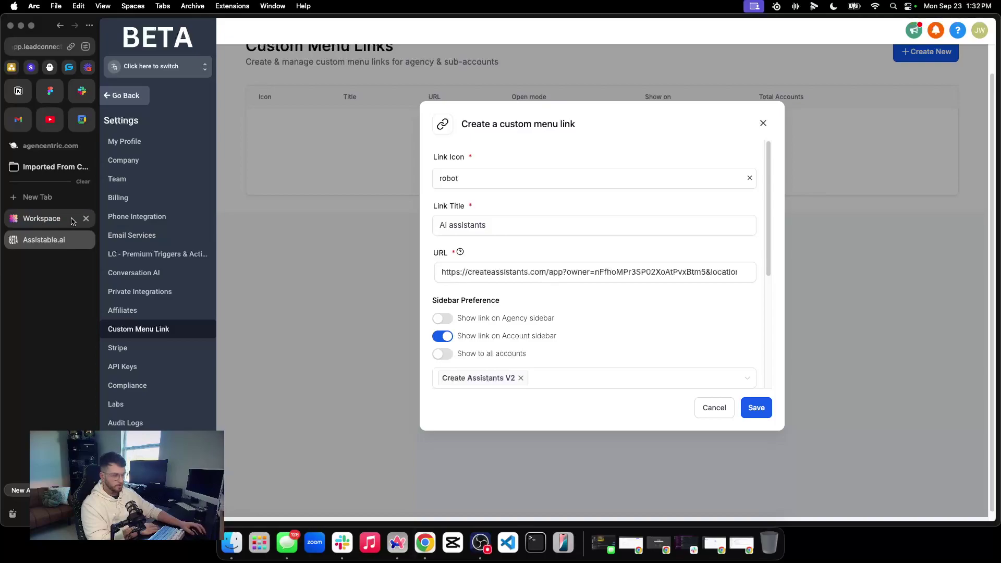
scroll(470, 282, down, 2)
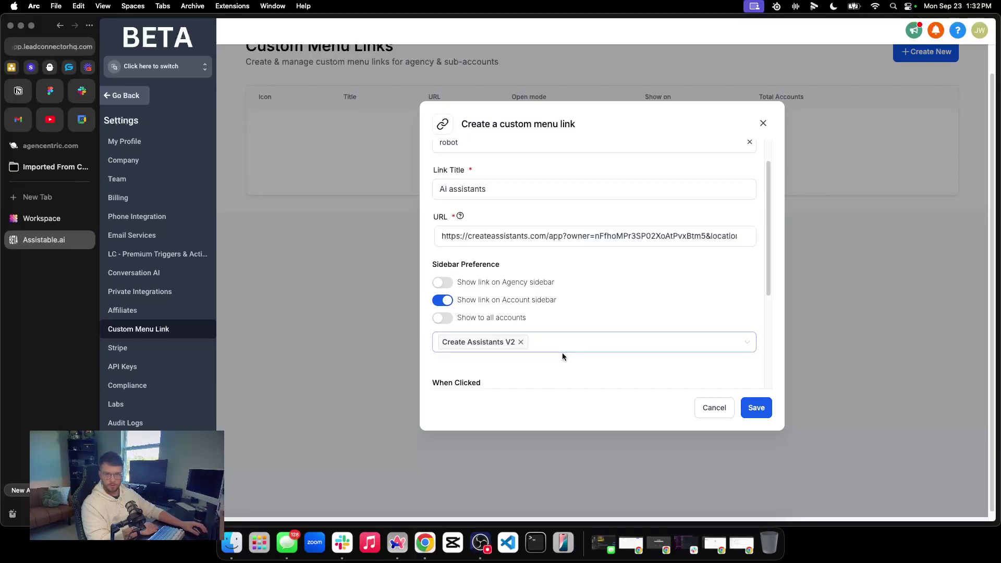
scroll(578, 365, down, 5)
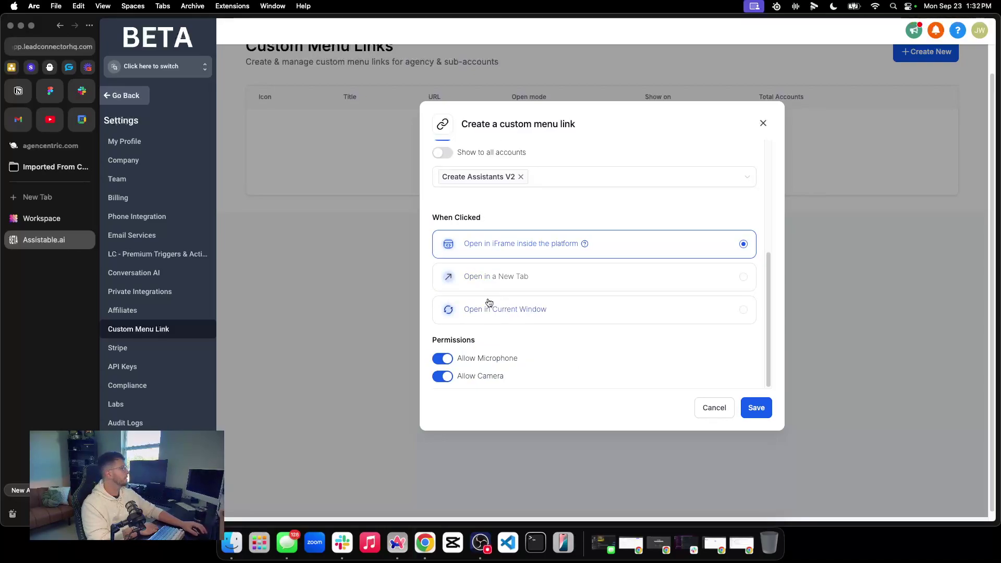
click(756, 399)
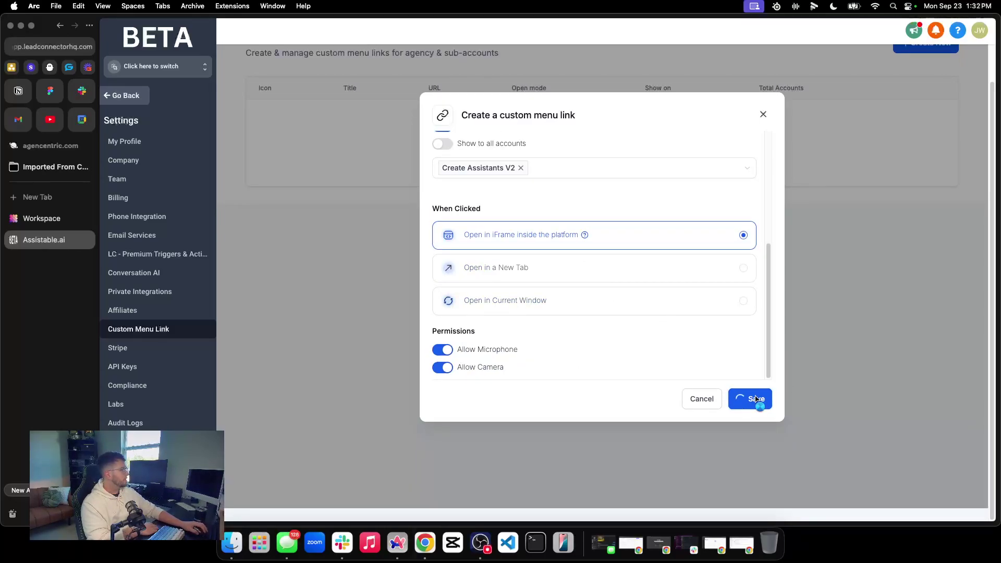
scroll(555, 298, up, 2)
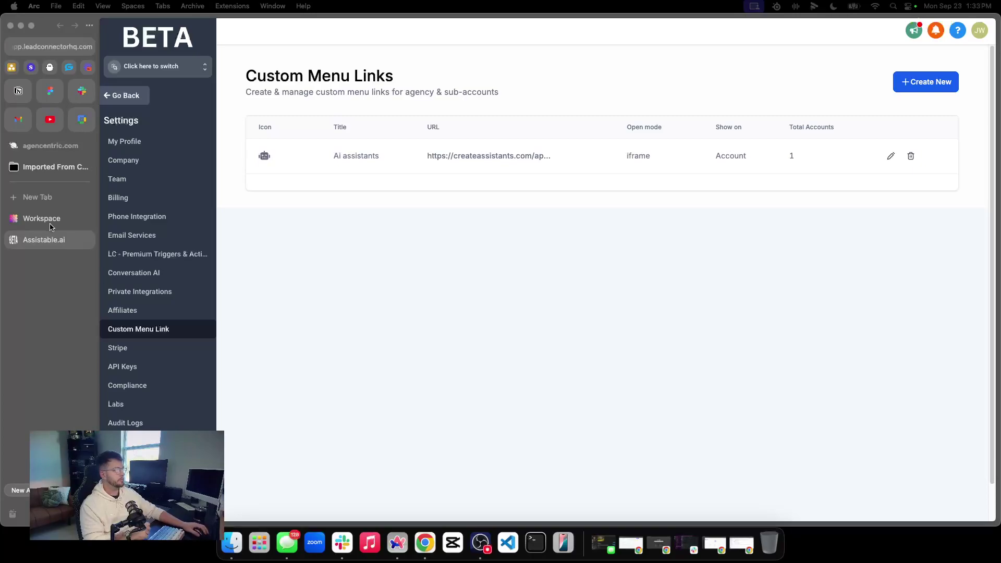
Step: Switch to the Assistable.ai workspace and check its client list
click(26, 224)
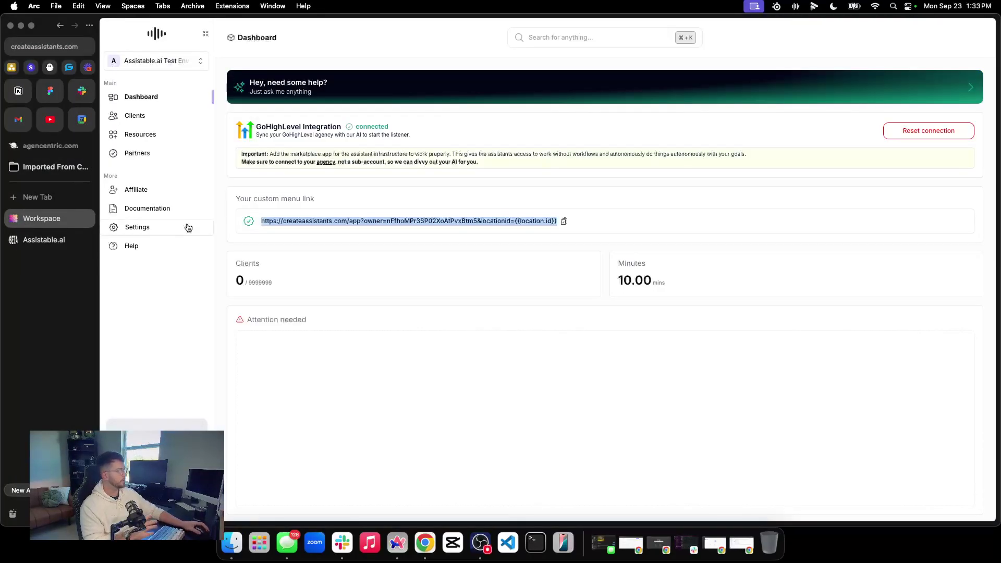
click(139, 117)
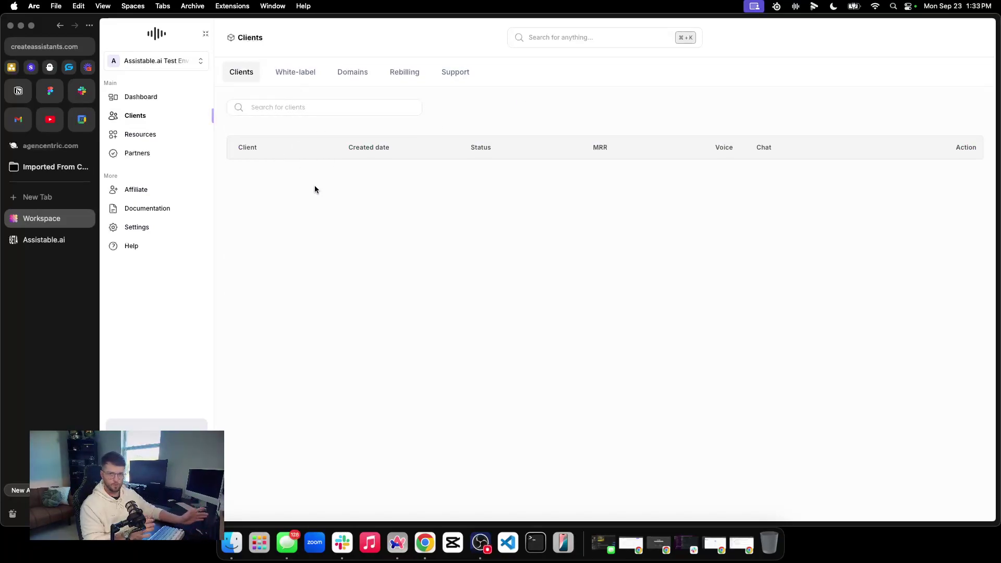
Step: Return to the HighLevel agency and switch to the Create Assistants V2 sub-account
click(39, 238)
click(181, 66)
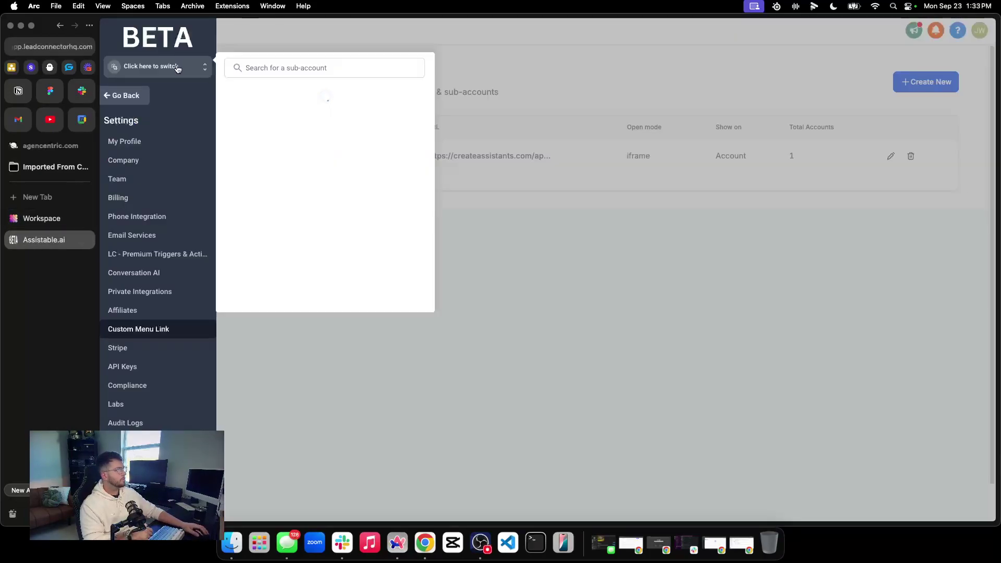
click(277, 121)
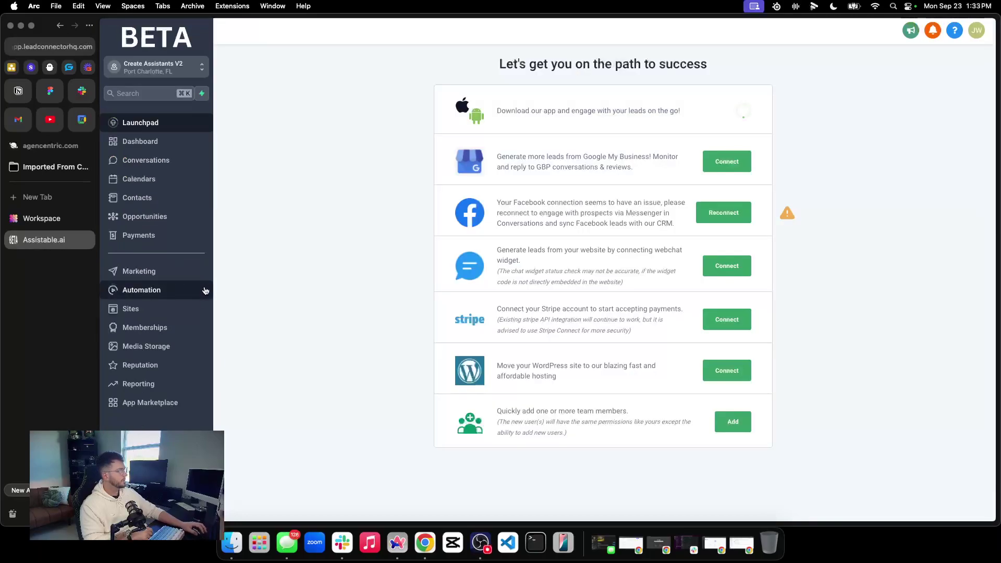
Step: Switch to the Assistable Dev Env sub-account and back to Create Assistants V2, and open its Ai assistants custom menu link
click(169, 74)
click(271, 140)
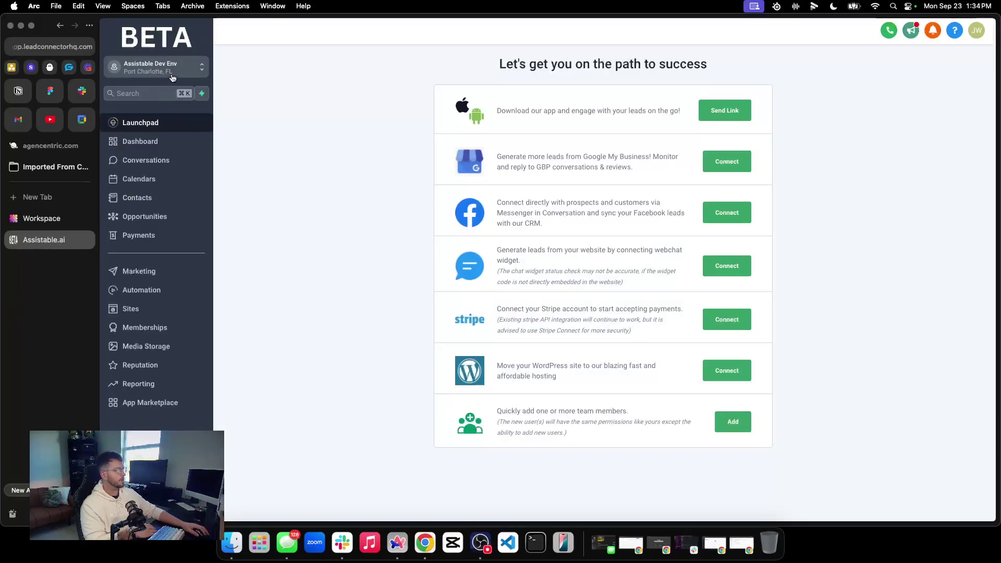
click(172, 76)
click(198, 216)
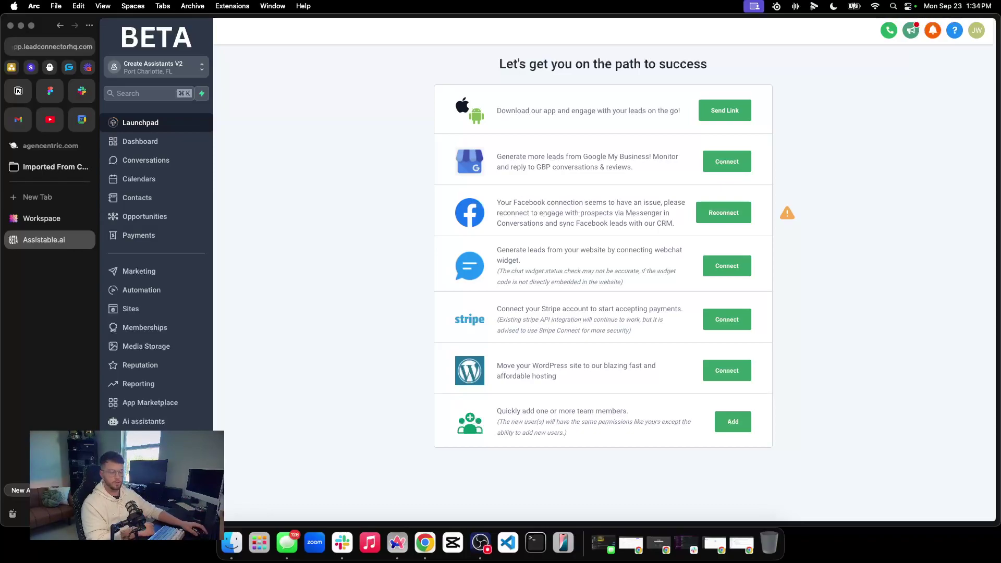
click(154, 427)
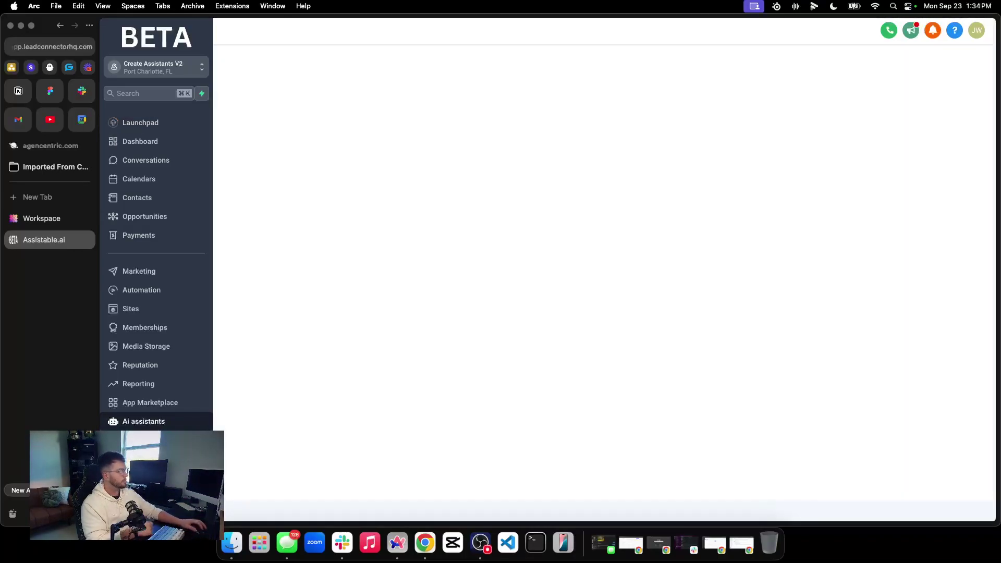
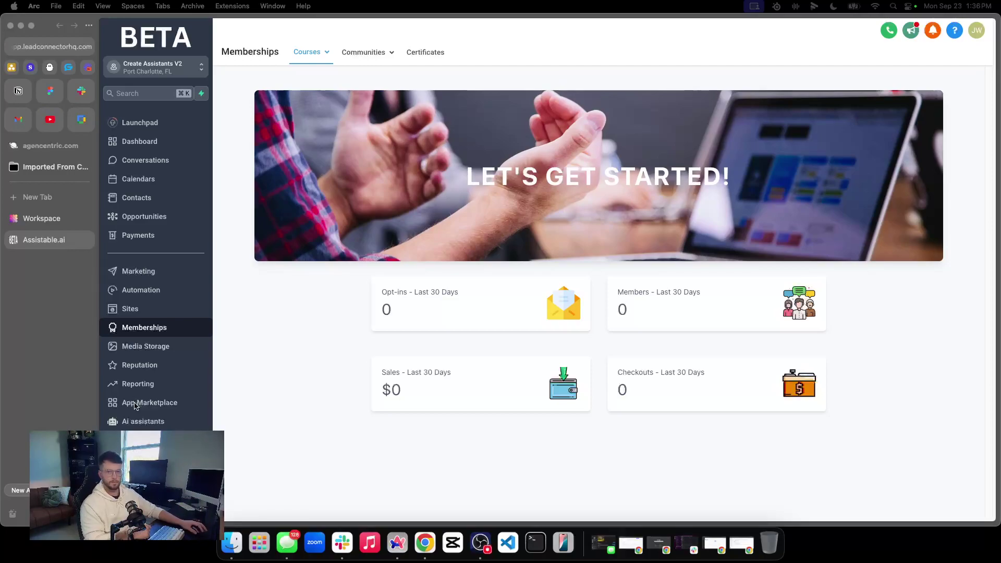
click(148, 423)
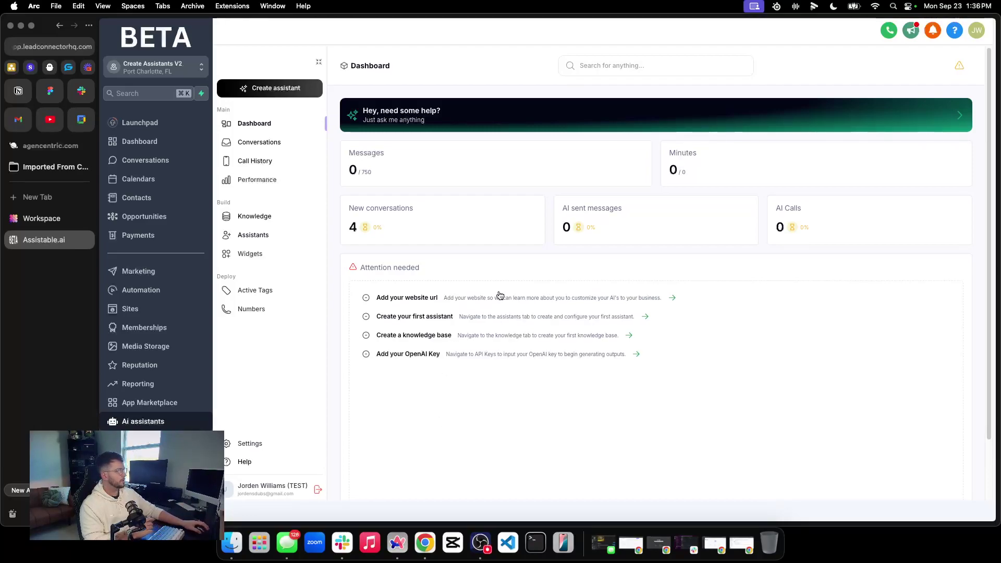
Step: Check the Create Assistants V2 client's GoHighLevel connection status in the Assistable.ai workspace's client list
click(52, 218)
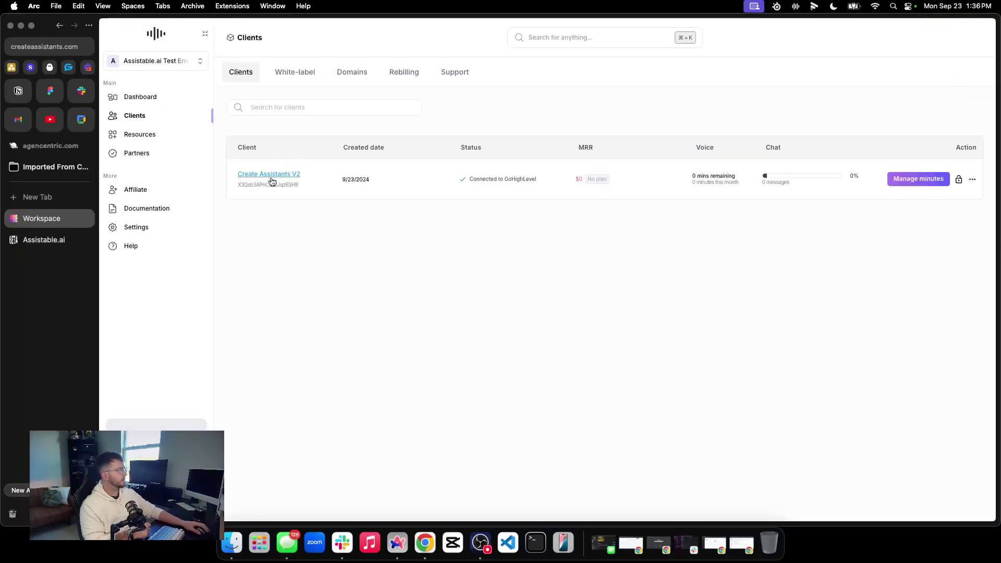
triple_click(488, 179)
key(super+c)
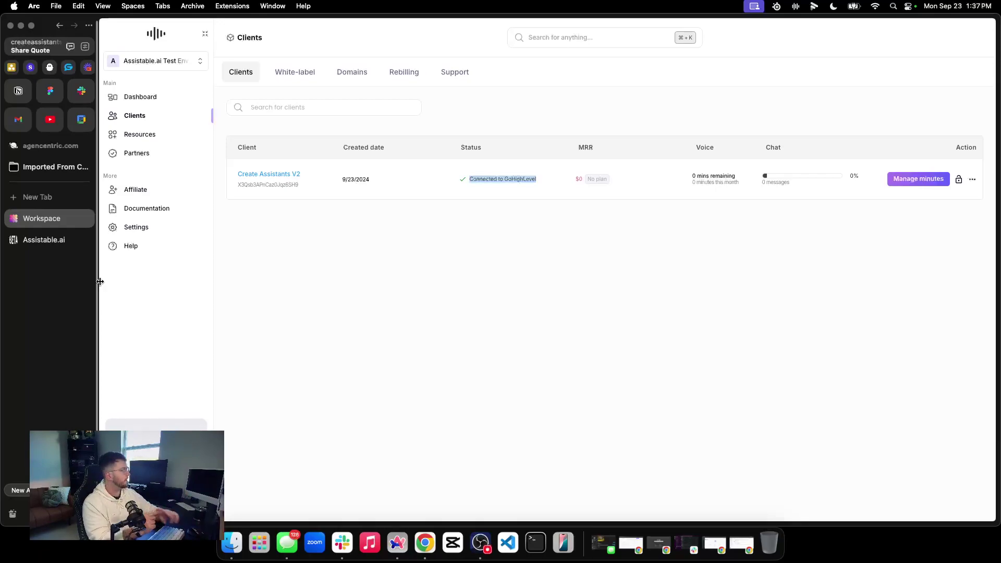
click(415, 165)
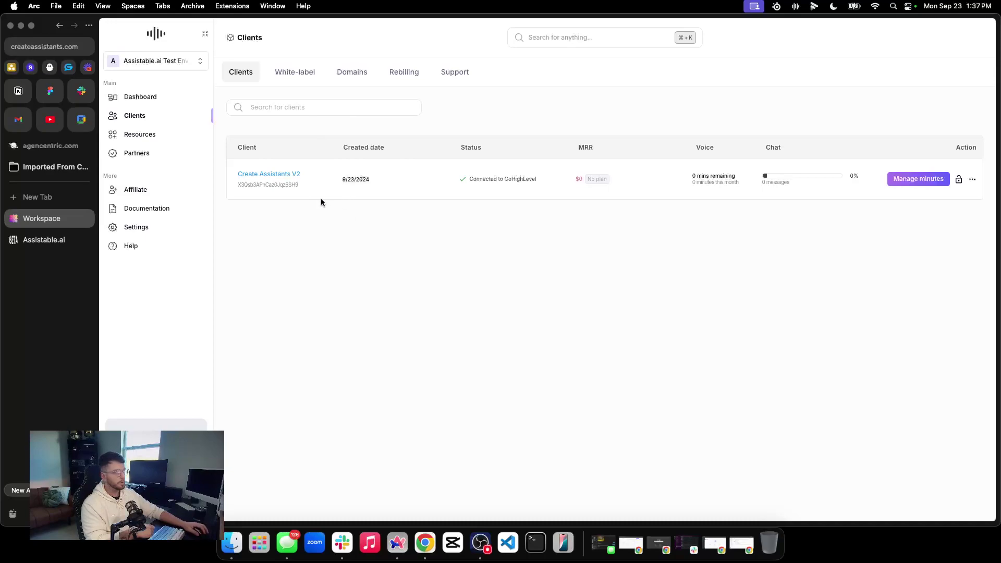
Step: Return to the sub-account's assistants portal and look through its Conversations, Call History and Assistants pages
click(44, 240)
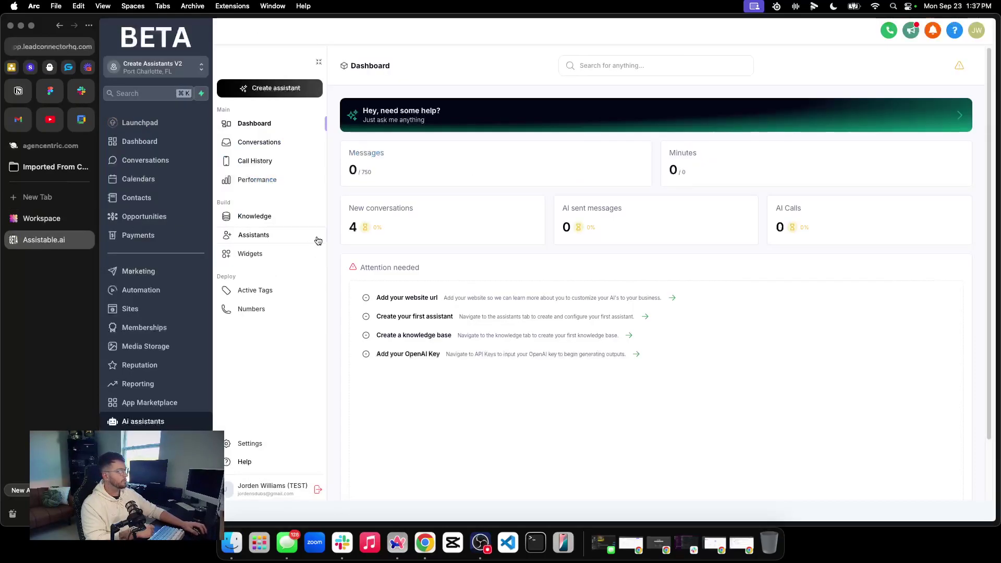
click(284, 141)
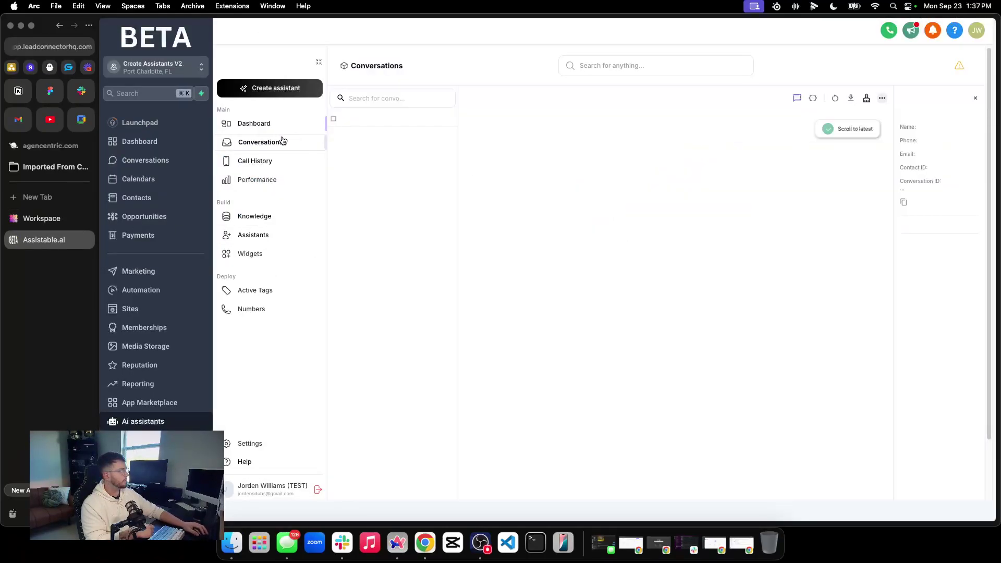
click(373, 152)
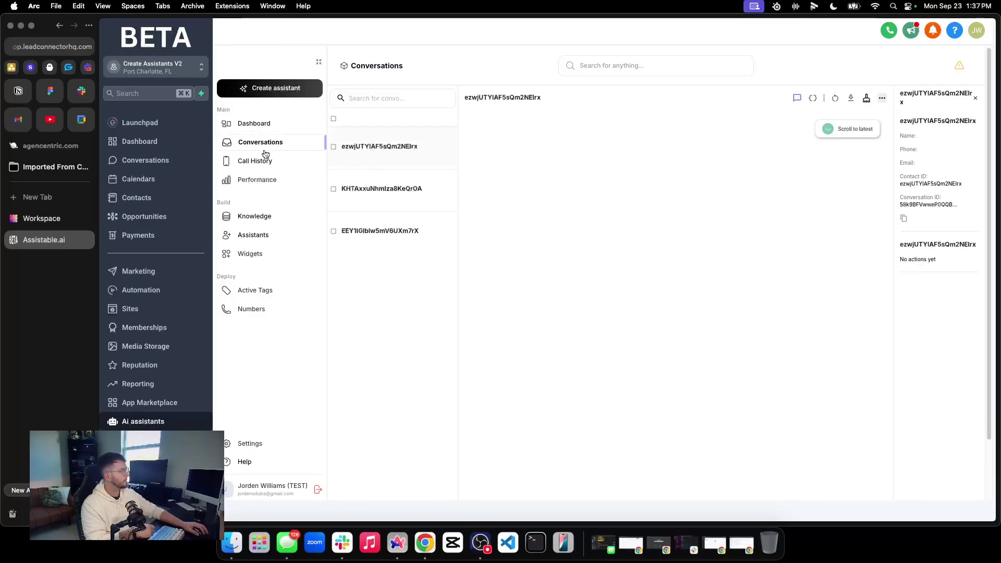
click(265, 164)
click(266, 234)
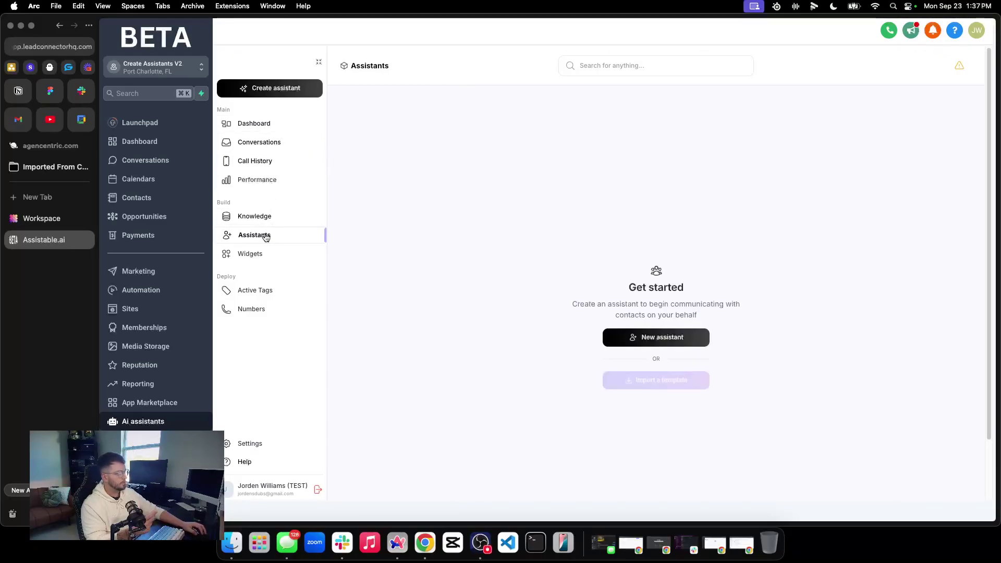